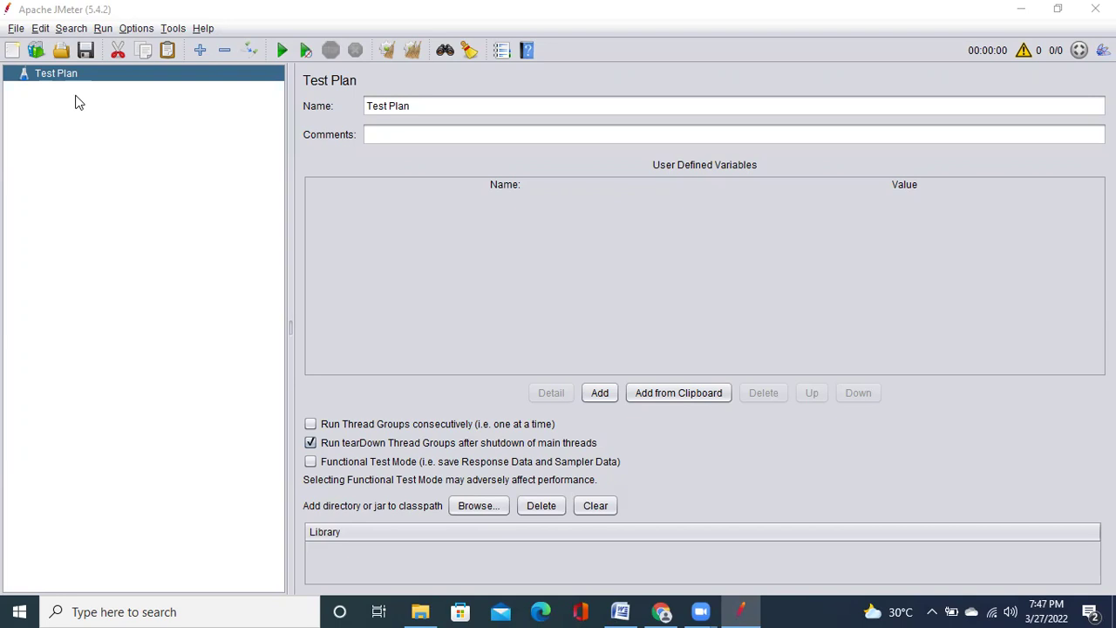
Step: Add a jp@gc - Ultimate Thread Group to the Test Plan and slightly narrow the test tree pane
{"action": "left_click", "coordinate": [54, 79]}
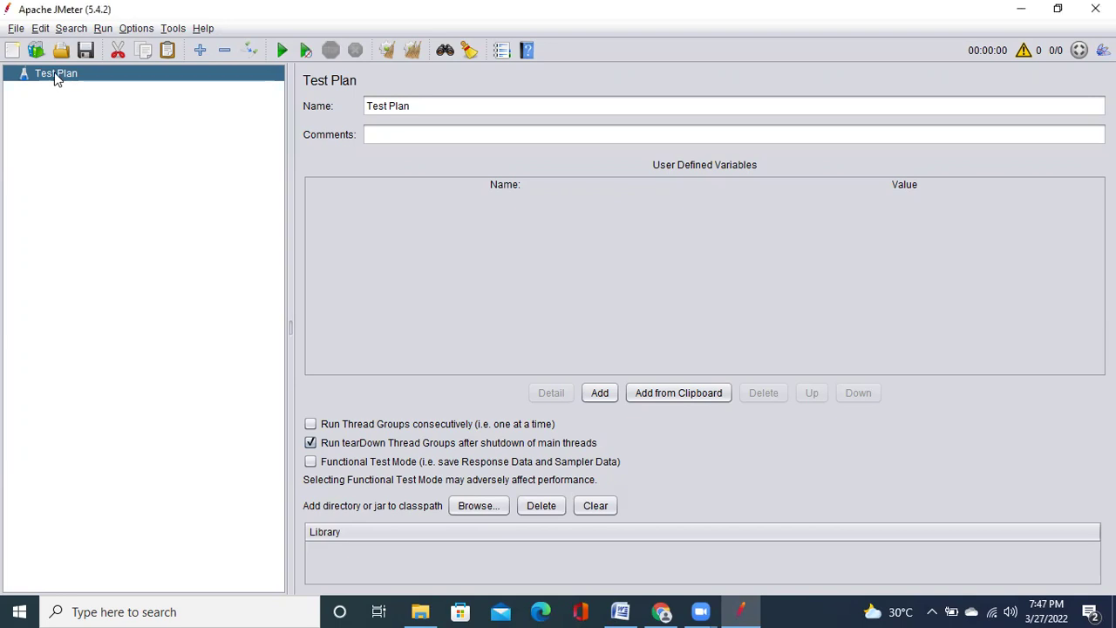
{"action": "right_click", "coordinate": [54, 79]}
{"action": "mouse_move", "coordinate": [135, 87]}
{"action": "mouse_move", "coordinate": [313, 91]}
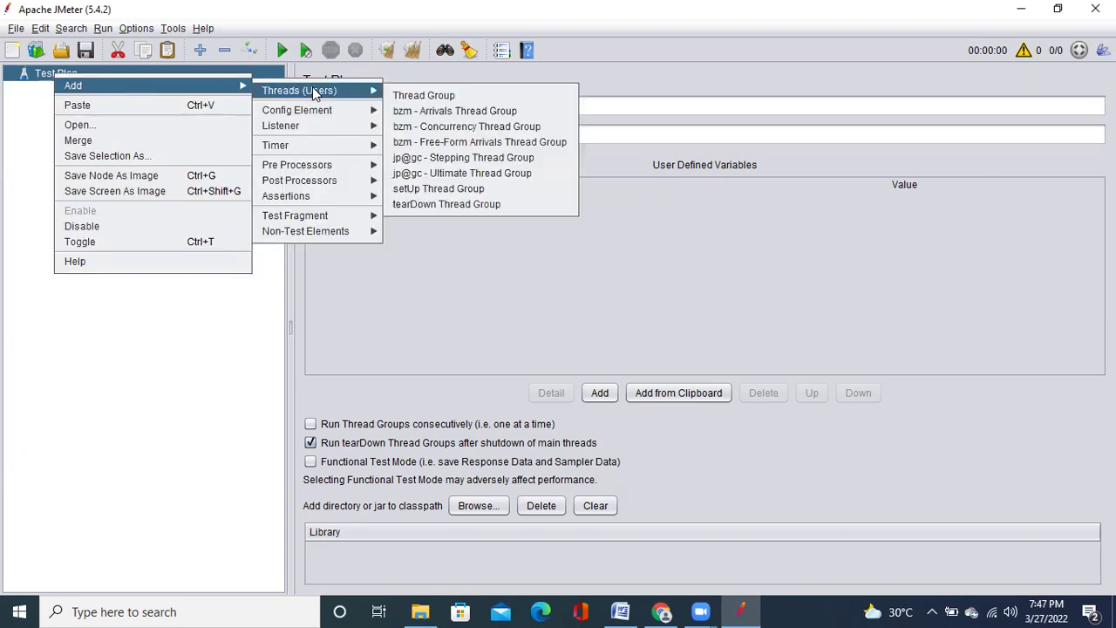
{"action": "left_click", "coordinate": [460, 173]}
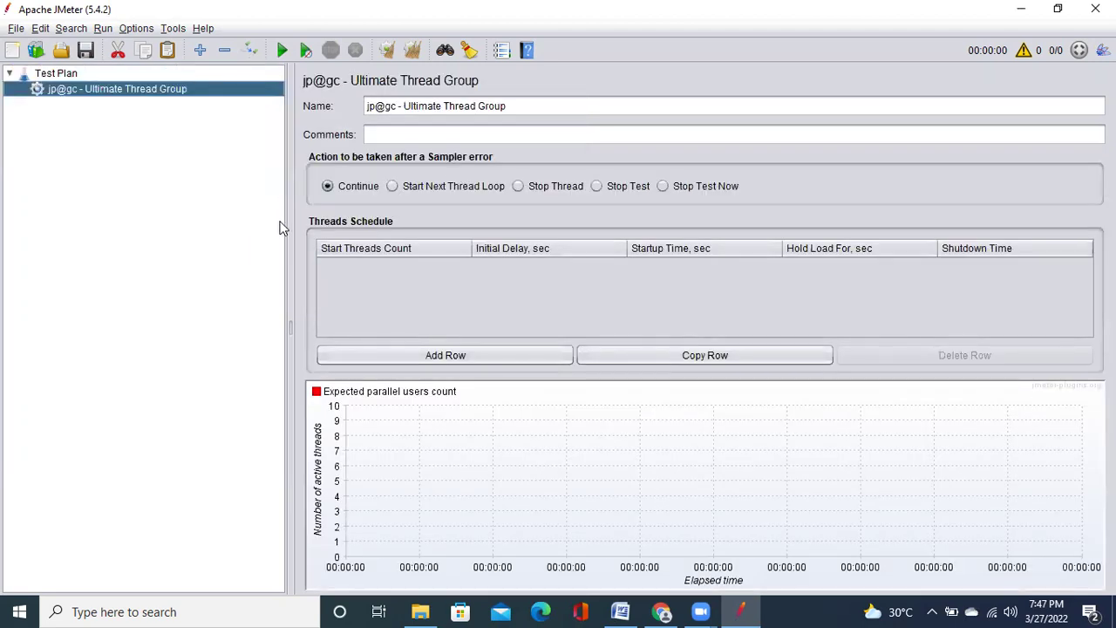
{"action": "left_click_drag", "start_coordinate": [291, 209], "coordinate": [261, 208]}
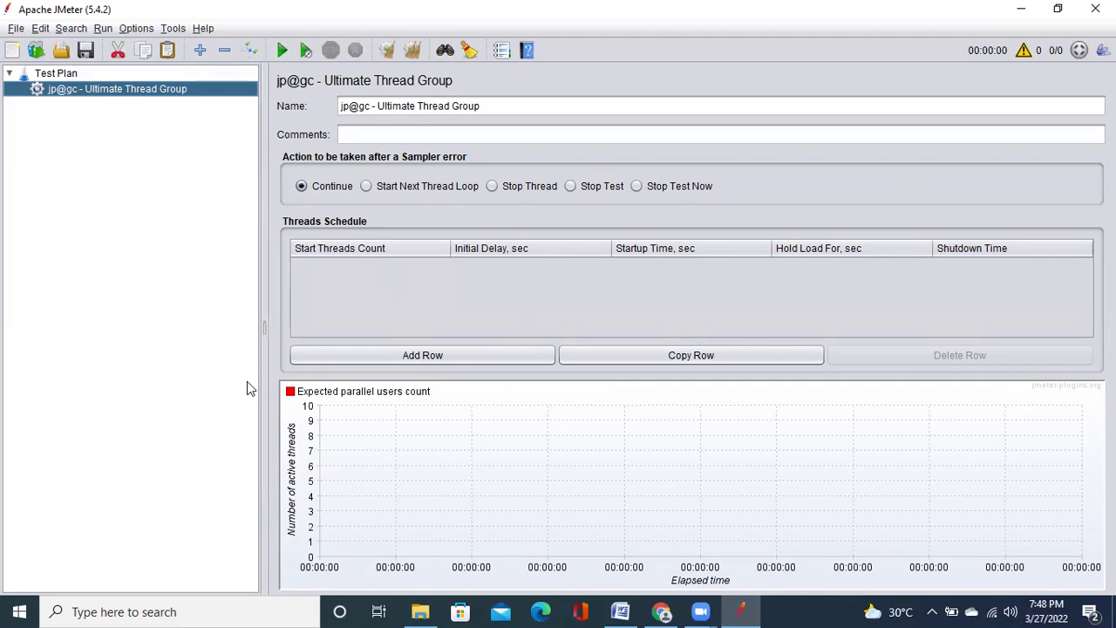
Step: Add a first row to the threads schedule with a start threads count of 150
{"action": "left_click", "coordinate": [390, 360]}
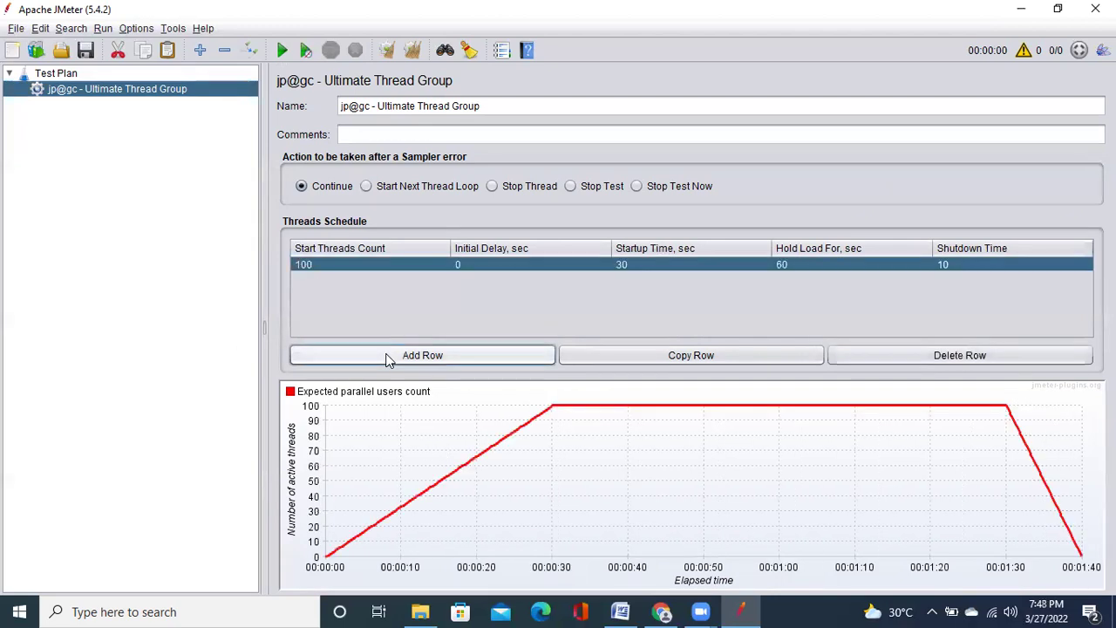
{"action": "double_click", "coordinate": [327, 263]}
{"action": "key", "text": "BackSpace"}
{"action": "key", "text": "BackSpace"}
{"action": "type", "text": "50"}
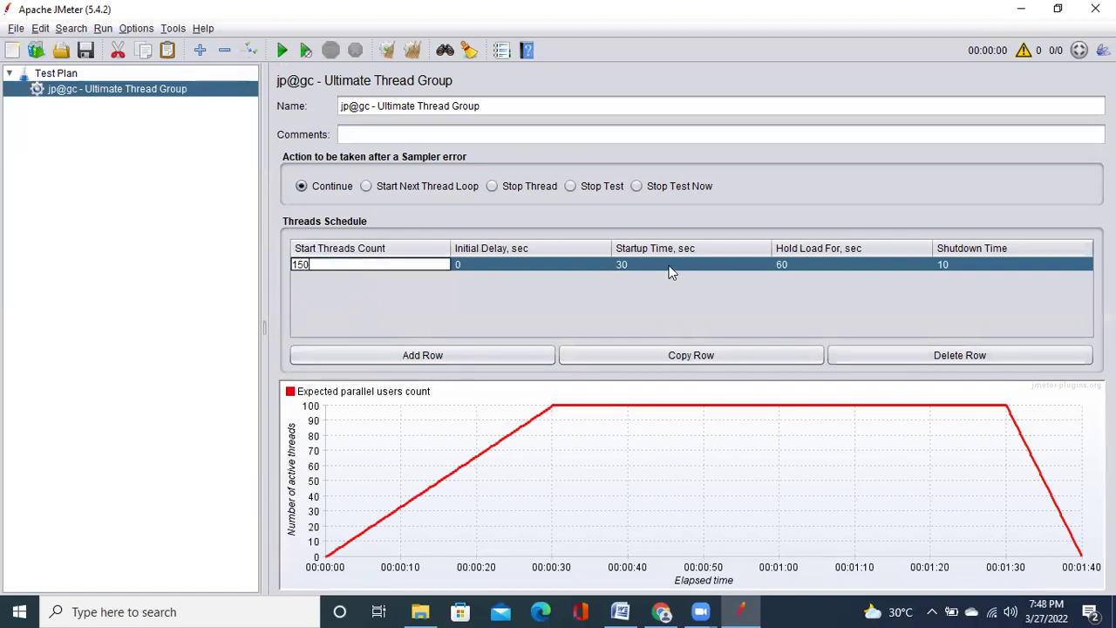
Step: Set the first schedule row's startup time to 1350 seconds and its hold load to 2400 seconds
{"action": "double_click", "coordinate": [667, 264]}
{"action": "key", "text": "BackSpace"}
{"action": "key", "text": "BackSpace"}
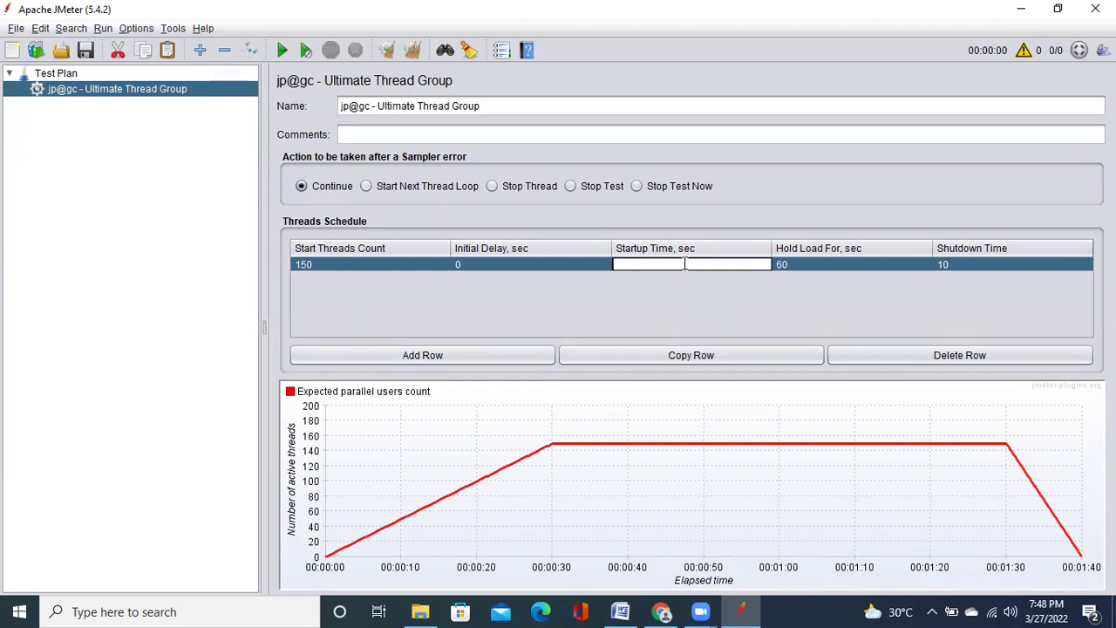
{"action": "type", "text": "1350"}
{"action": "double_click", "coordinate": [802, 258]}
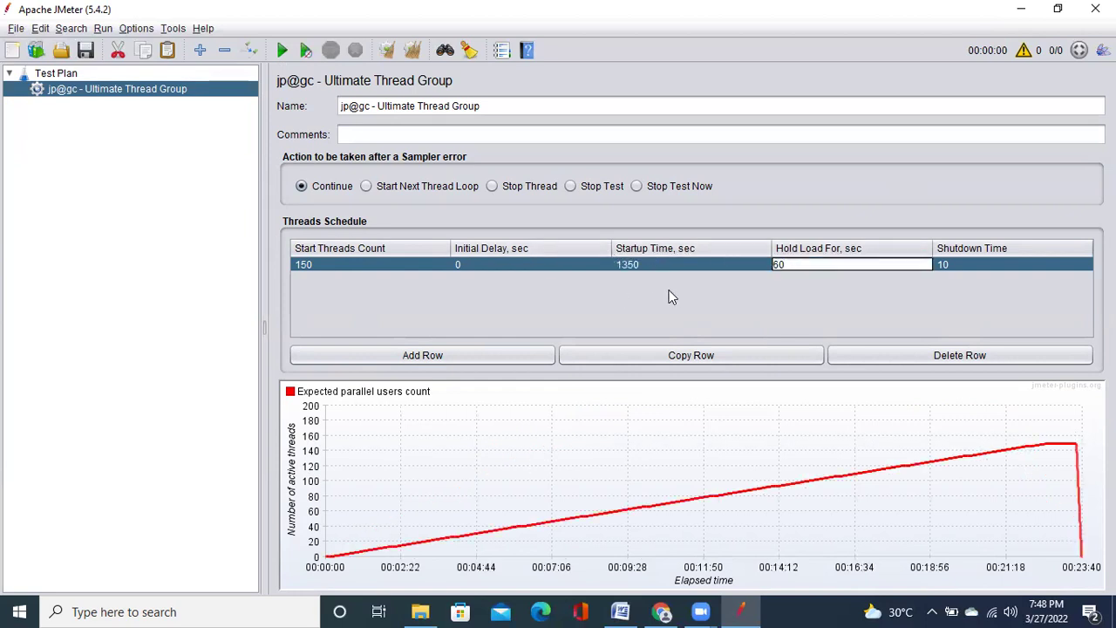
{"action": "left_click_drag", "start_coordinate": [795, 264], "coordinate": [757, 266]}
{"action": "type", "text": "2400"}
Step: Set the first schedule row's shutdown time to 600
{"action": "double_click", "coordinate": [959, 264]}
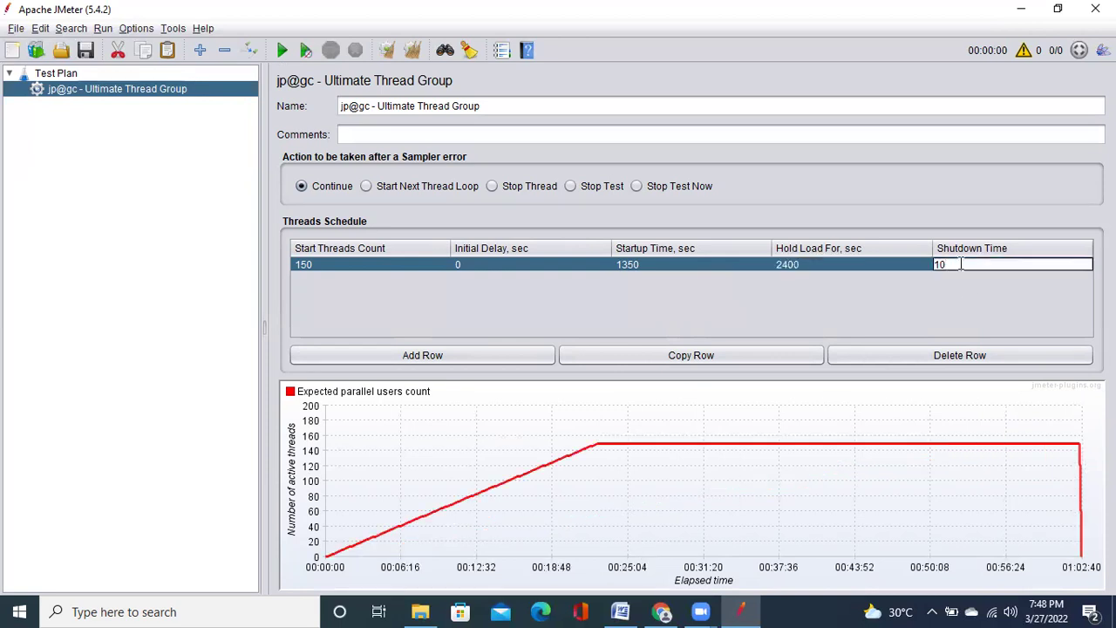
{"action": "key", "text": "BackSpace"}
{"action": "key", "text": "BackSpace"}
{"action": "type", "text": "600"}
{"action": "left_click", "coordinate": [914, 260]}
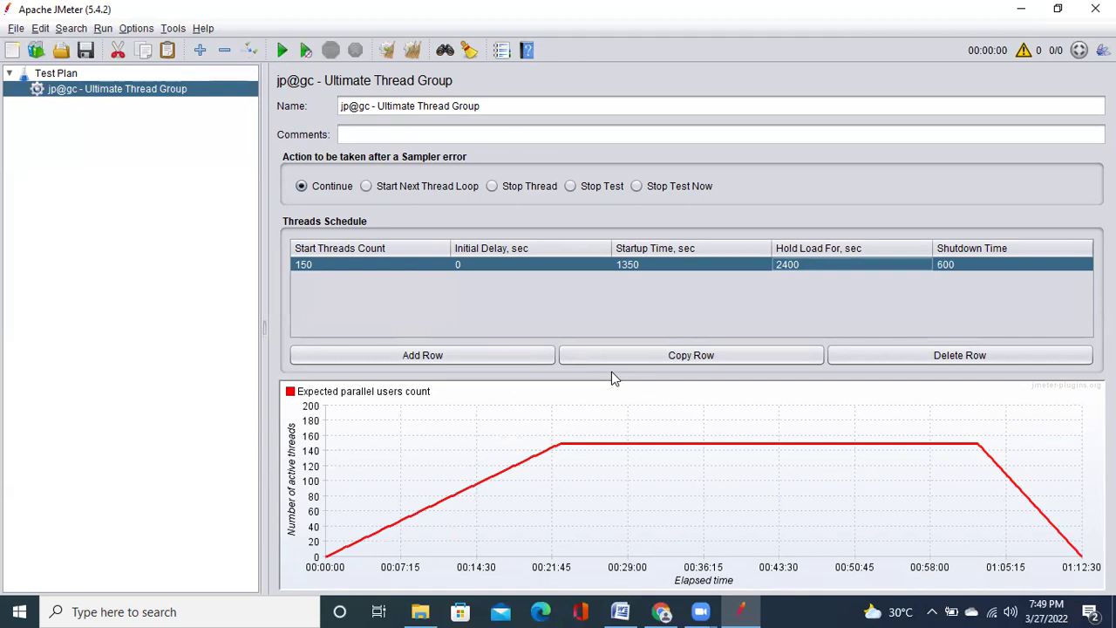
Step: Add a second row to the threads schedule with a start threads count of 25
{"action": "left_click", "coordinate": [390, 355]}
{"action": "double_click", "coordinate": [323, 277]}
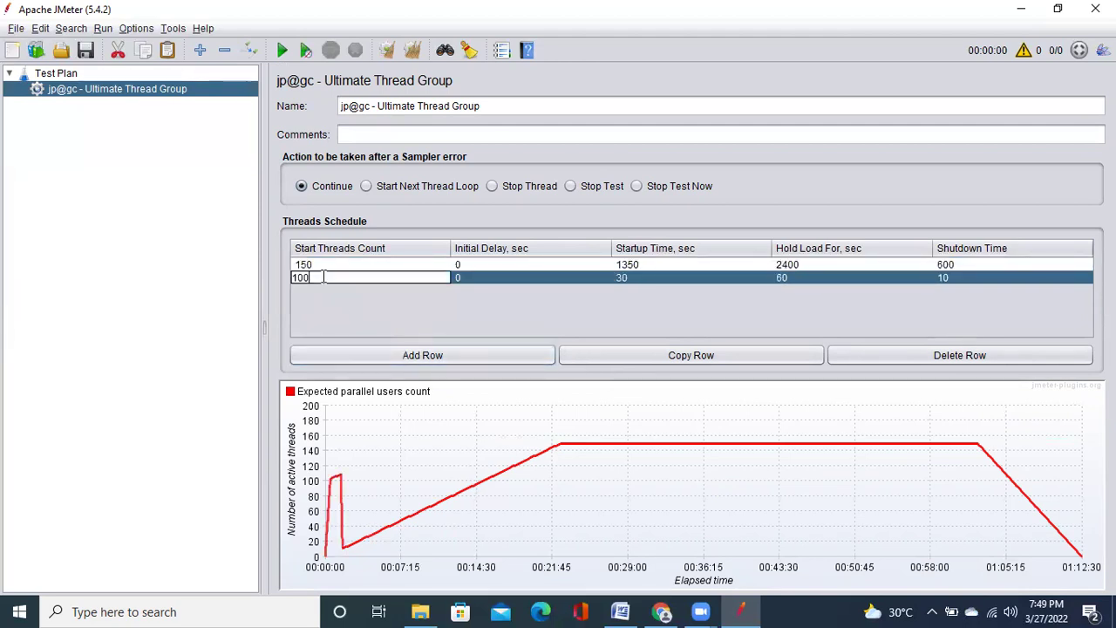
{"action": "key", "text": "BackSpace"}
{"action": "key", "text": "BackSpace"}
{"action": "key", "text": "BackSpace"}
{"action": "type", "text": "25"}
{"action": "left_click", "coordinate": [504, 277]}
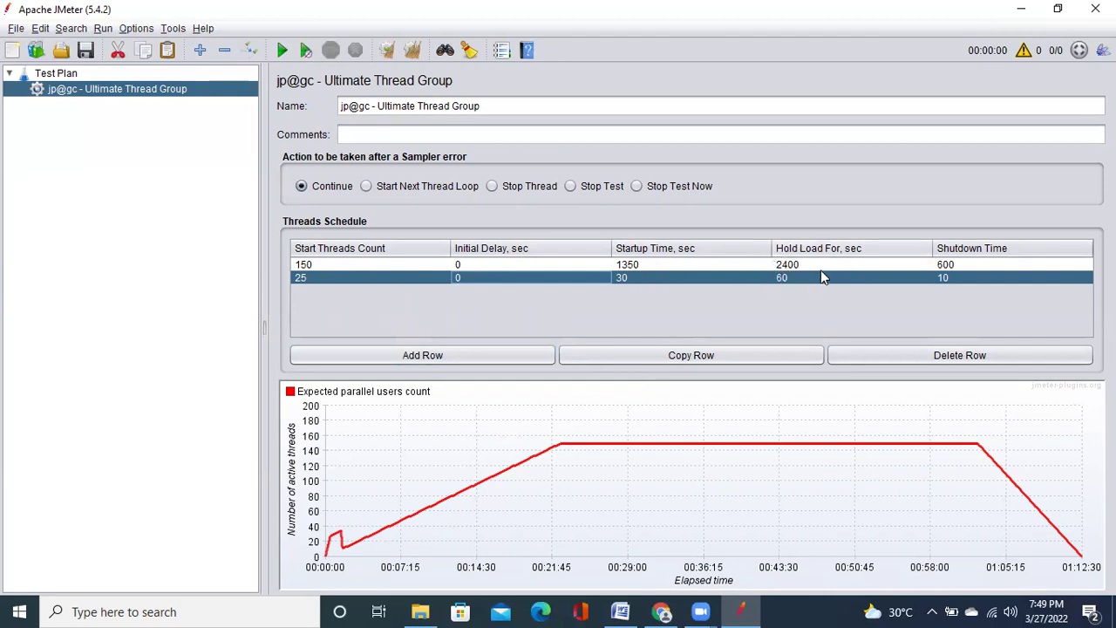
Step: Set the second schedule row's initial delay to 1950 seconds and its startup time to 225 seconds
{"action": "double_click", "coordinate": [484, 273]}
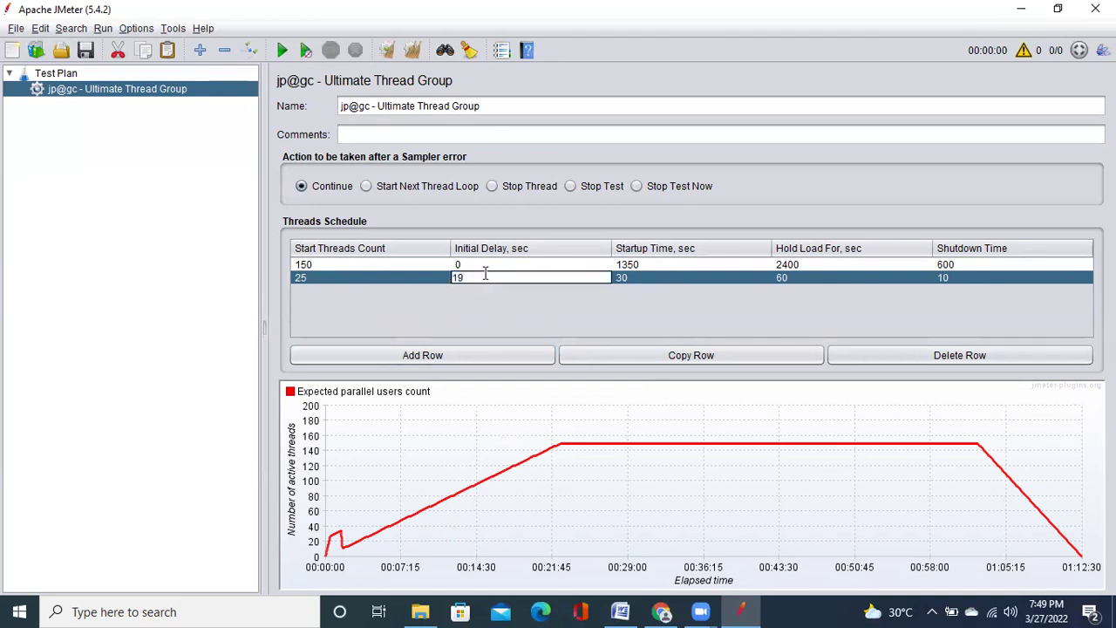
{"action": "double_click", "coordinate": [646, 278]}
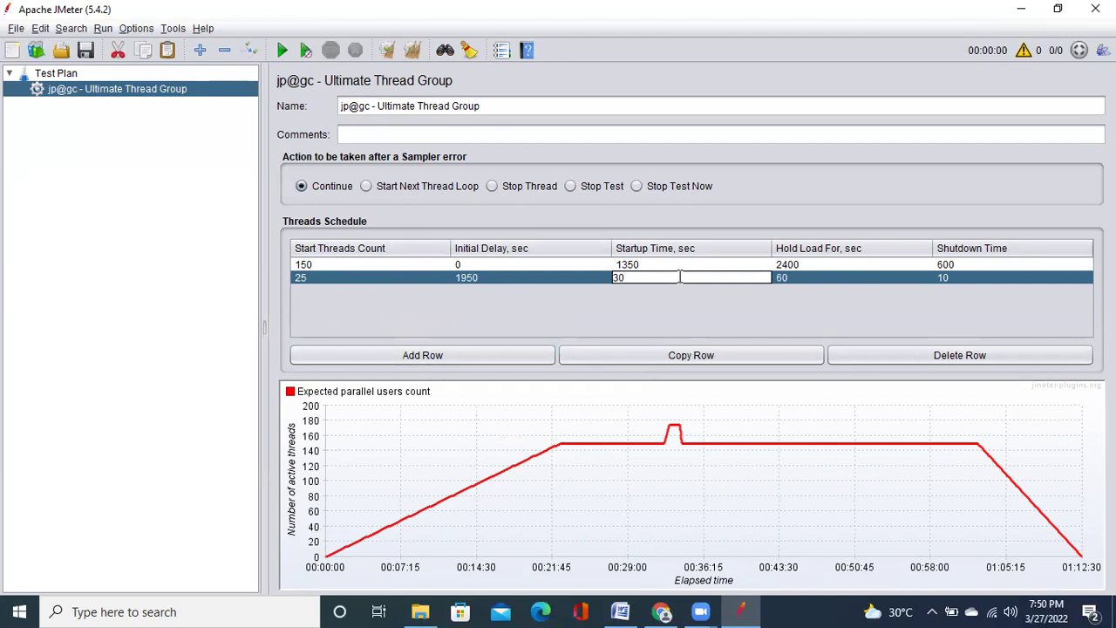
{"action": "key", "text": "BackSpace"}
{"action": "key", "text": "BackSpace"}
{"action": "left_click", "coordinate": [802, 277]}
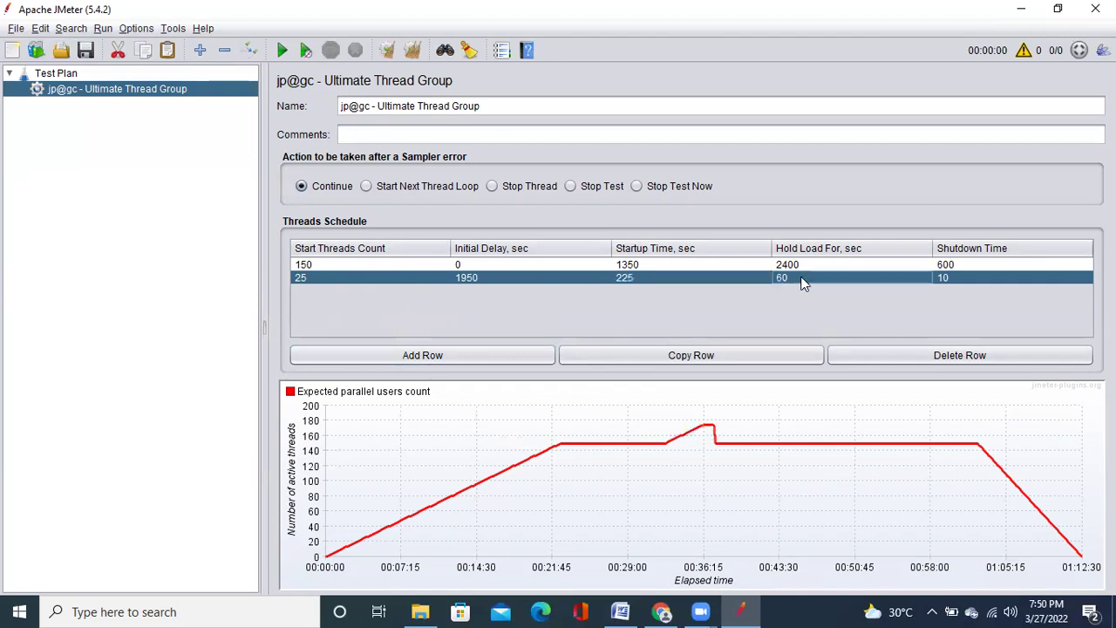
Step: Clear the second schedule row's hold load value and open the Windows Calculator
{"action": "double_click", "coordinate": [802, 277]}
{"action": "key", "text": "BackSpace"}
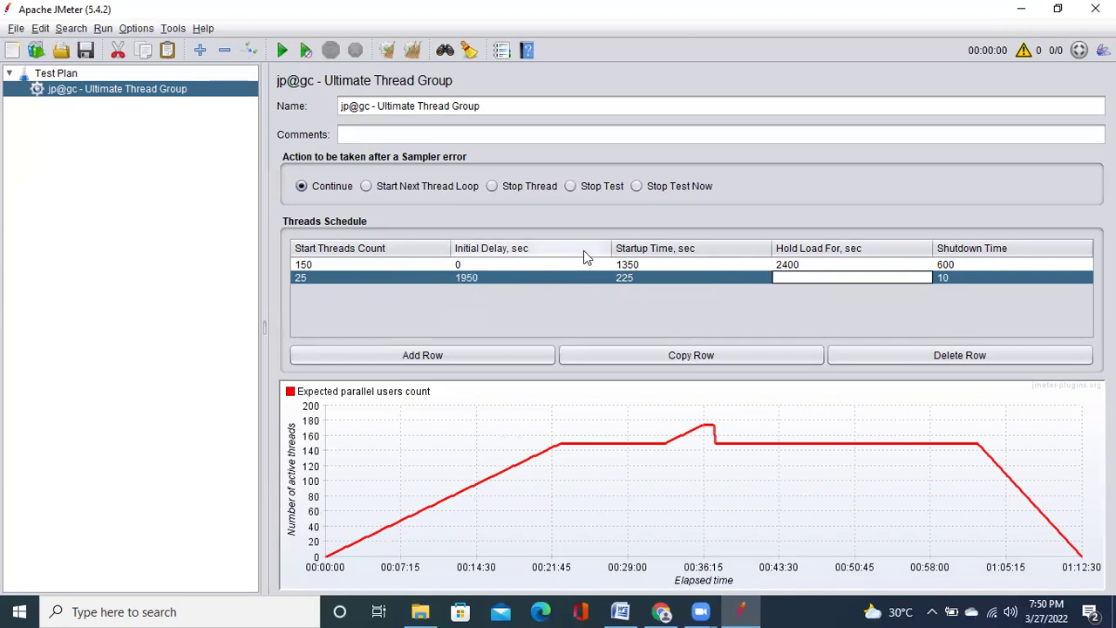
{"action": "left_click", "coordinate": [201, 610]}
{"action": "type", "text": "CALC"}
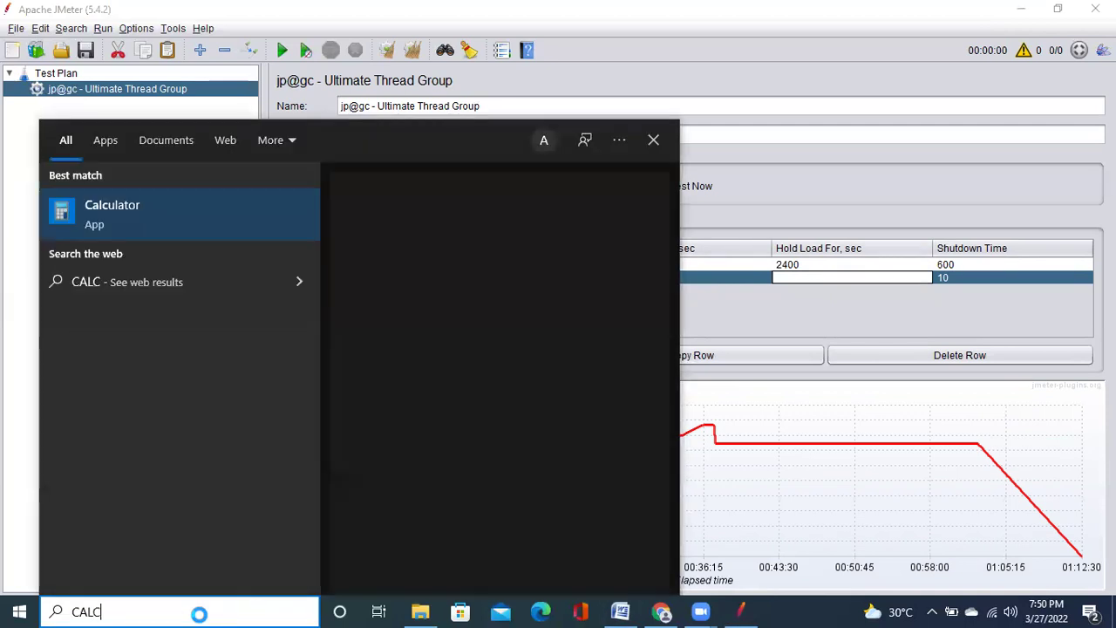
{"action": "left_click", "coordinate": [110, 204]}
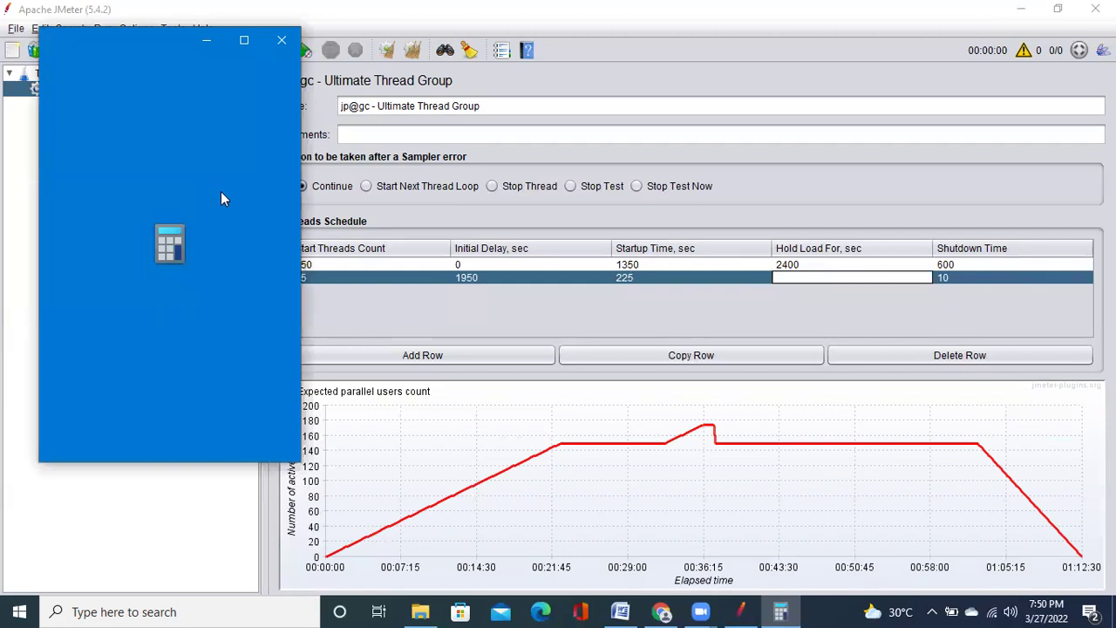
{"action": "type", "text": "2400"}
{"action": "key", "text": "minus"}
{"action": "type", "text": "1950"}
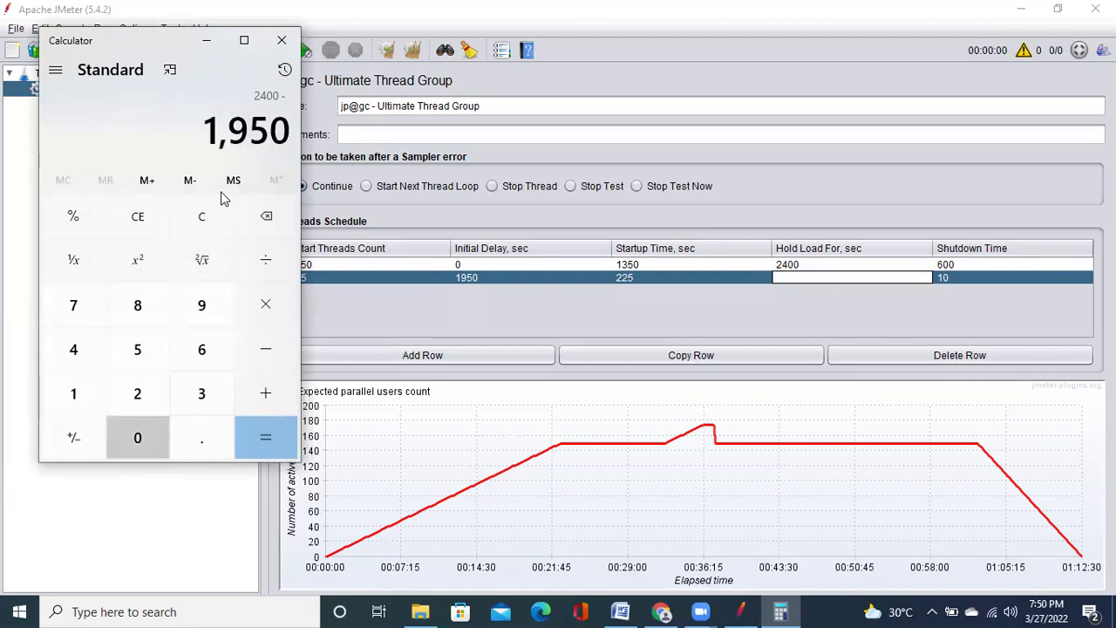
{"action": "key", "text": "Return"}
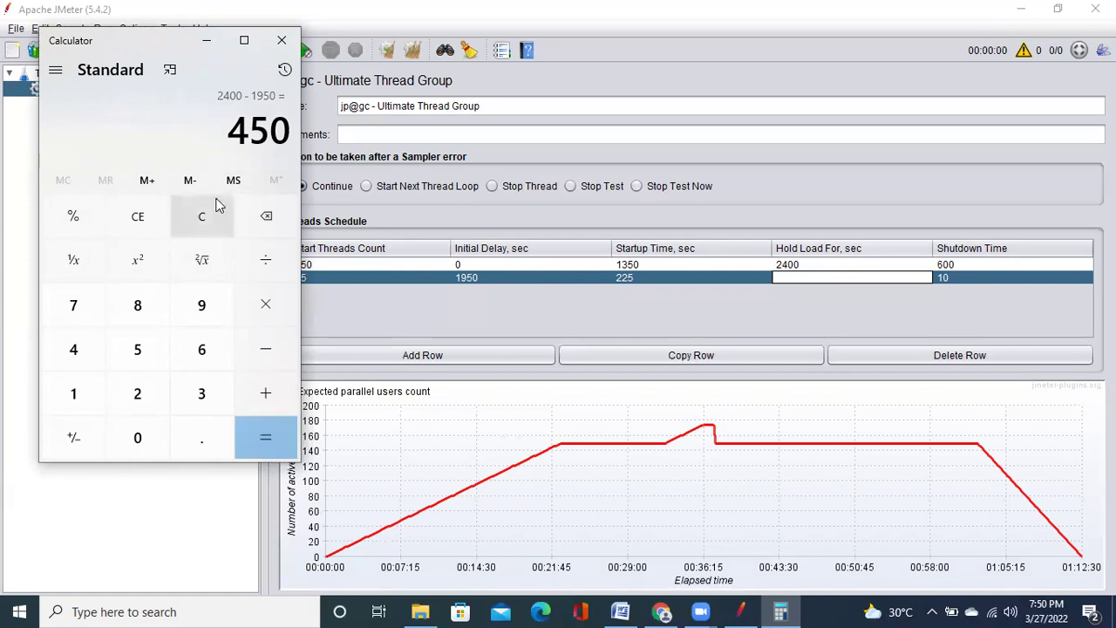
{"action": "left_click", "coordinate": [218, 206]}
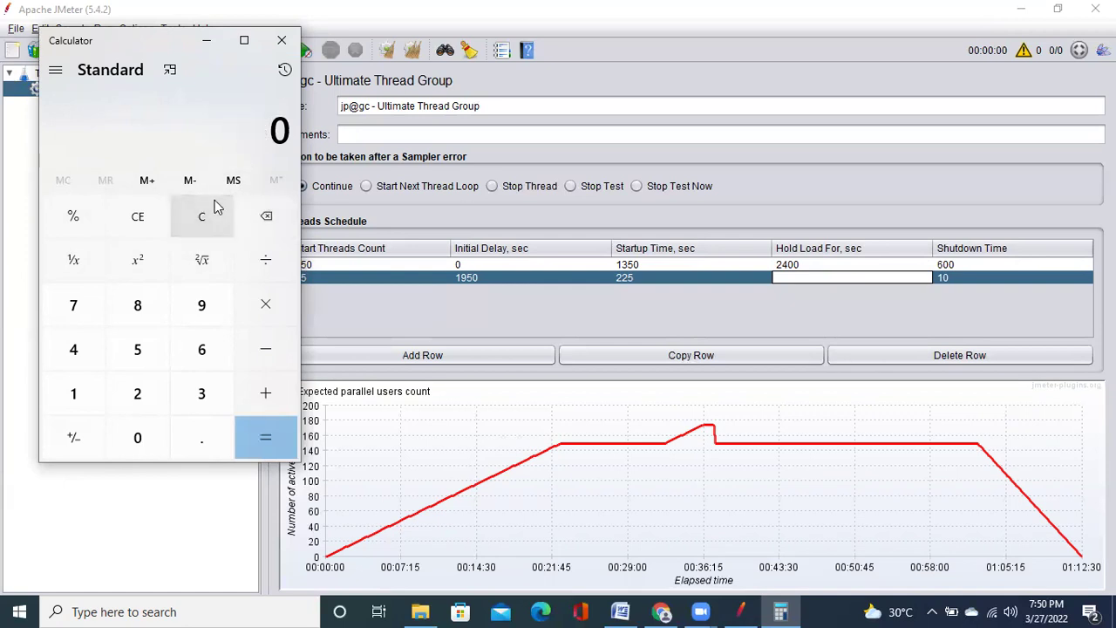
Step: Calculate the second row's hold load in Calculator by subtracting 600 and 225 from 2400
{"action": "type", "text": "2400"}
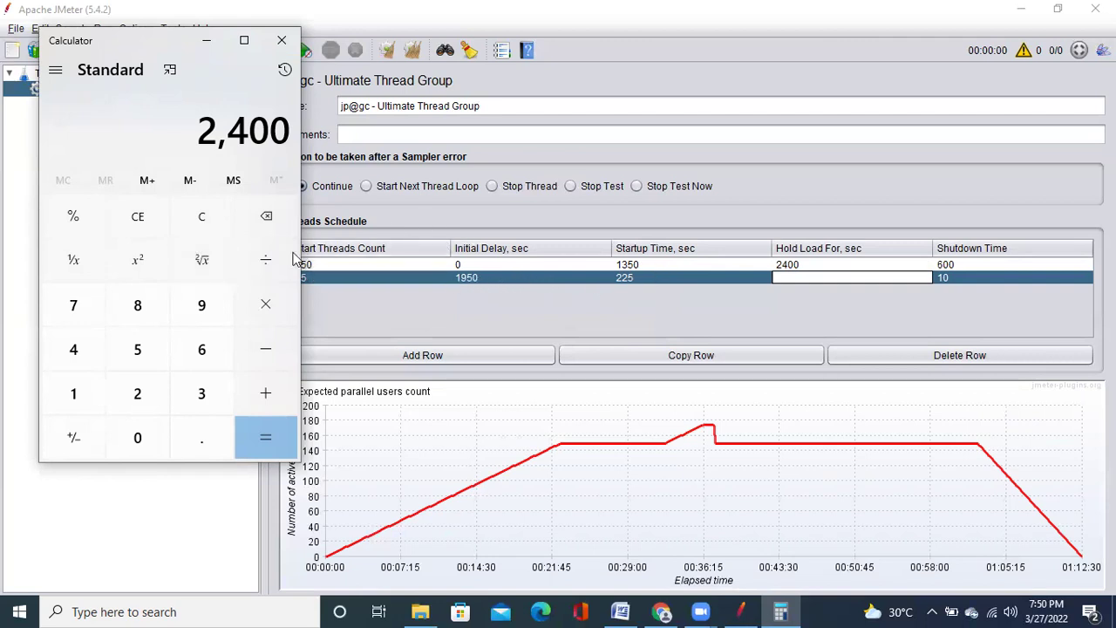
{"action": "left_click", "coordinate": [245, 348]}
{"action": "type", "text": "600"}
{"action": "key", "text": "Return"}
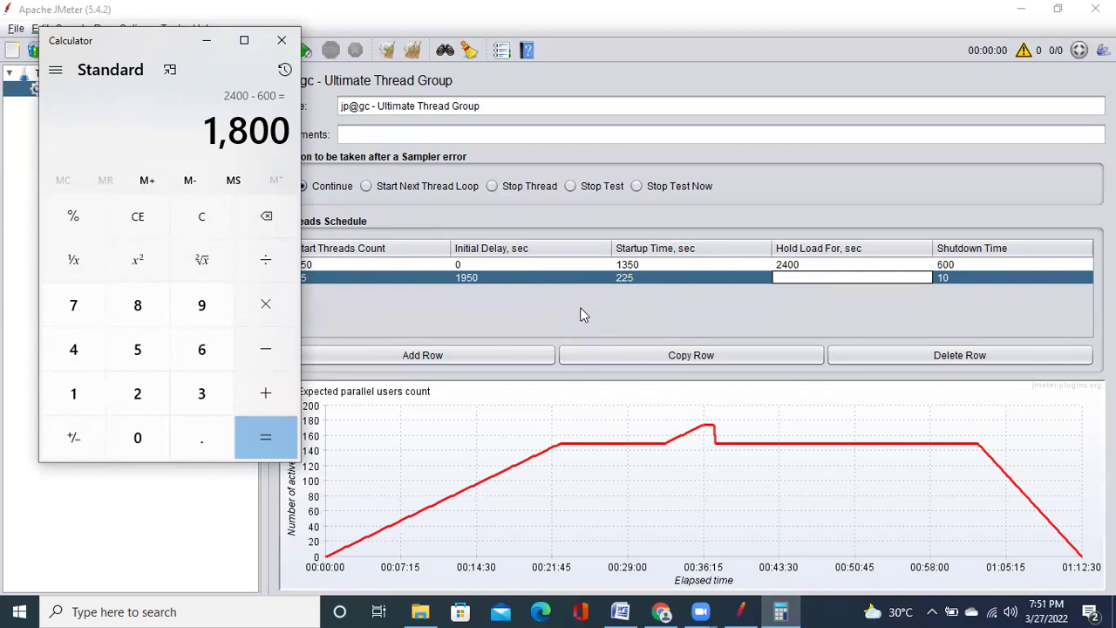
{"action": "left_click", "coordinate": [264, 359]}
{"action": "type", "text": "225"}
{"action": "key", "text": "Return"}
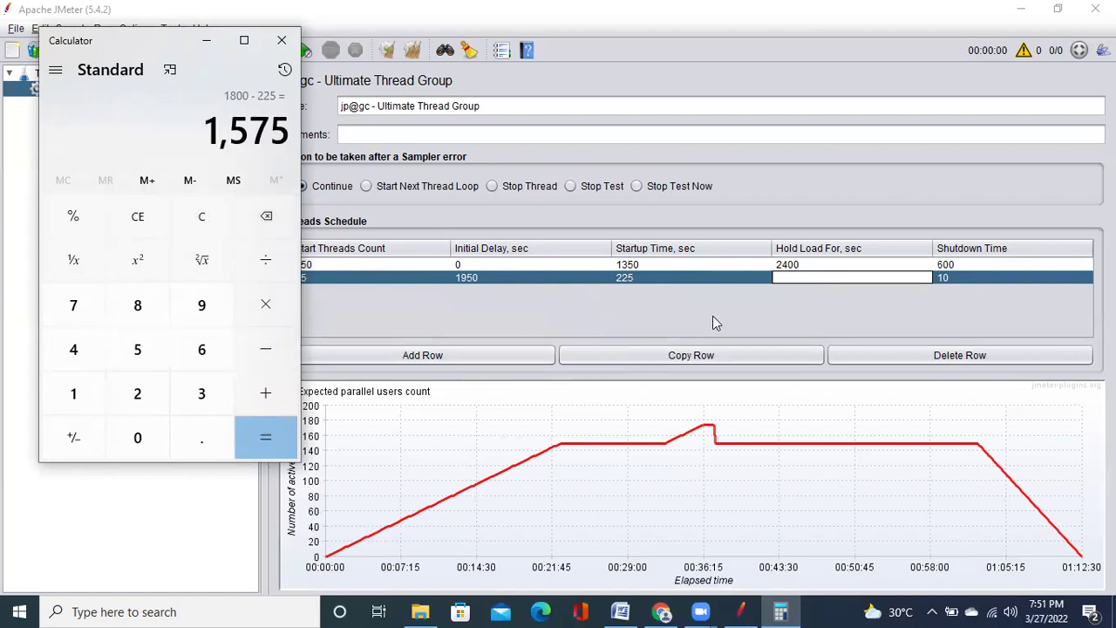
Step: Switch back to JMeter and set the second schedule row's hold load to 1575 seconds and shutdown time to 600
{"action": "left_click", "coordinate": [833, 276]}
{"action": "type", "text": "1575"}
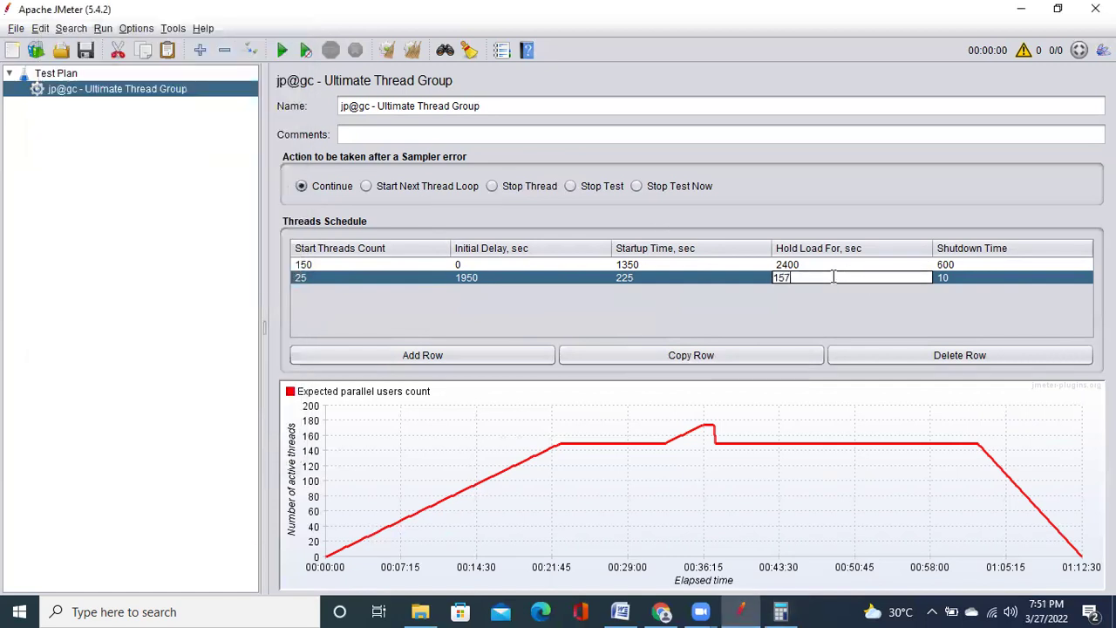
{"action": "left_click", "coordinate": [957, 277]}
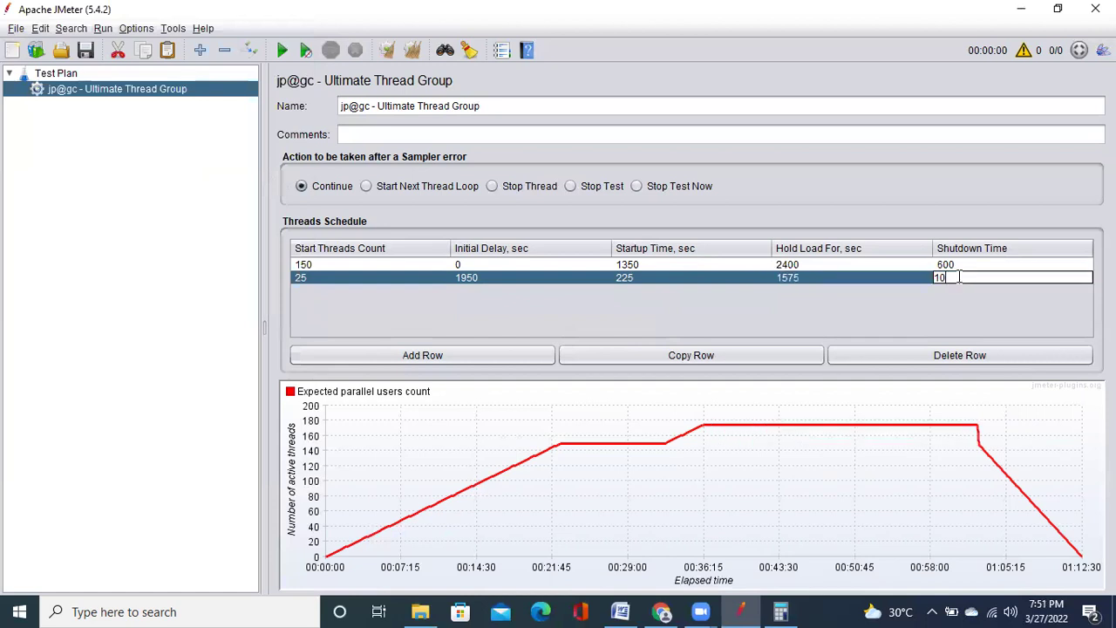
{"action": "type", "text": "600"}
{"action": "left_click", "coordinate": [894, 275]}
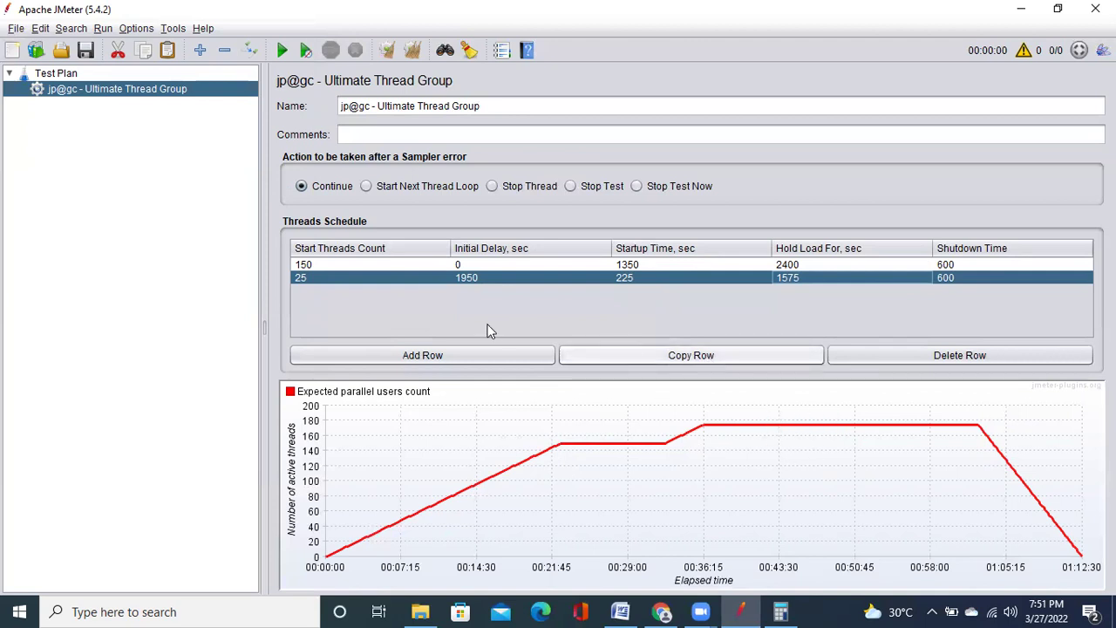
Step: Add a third row to the threads schedule with a start threads count of 25
{"action": "left_click", "coordinate": [373, 358]}
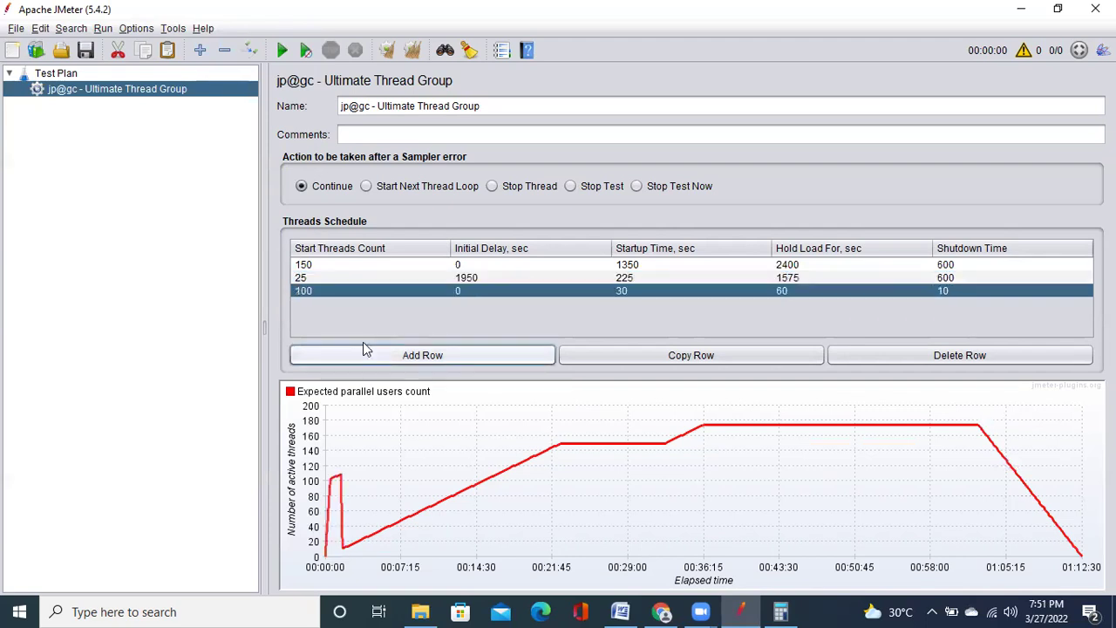
{"action": "double_click", "coordinate": [327, 291]}
{"action": "key", "text": "BackSpace"}
{"action": "key", "text": "BackSpace"}
{"action": "type", "text": "25"}
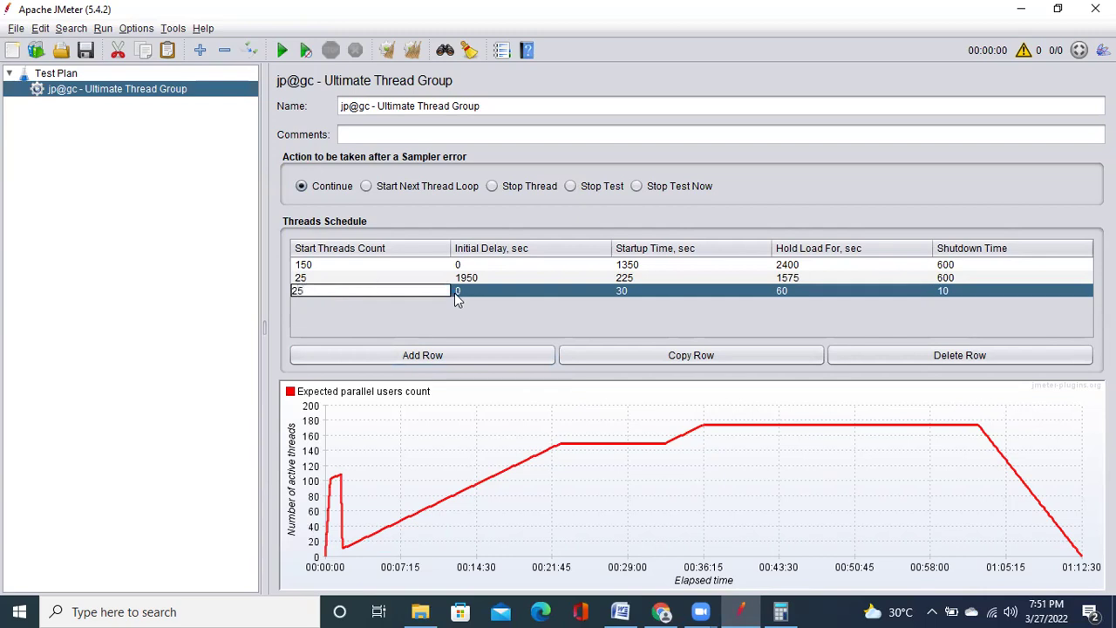
Step: Open the third schedule row's initial delay for editing and calculate 1950 + 225 + 600 in Calculator
{"action": "double_click", "coordinate": [476, 292]}
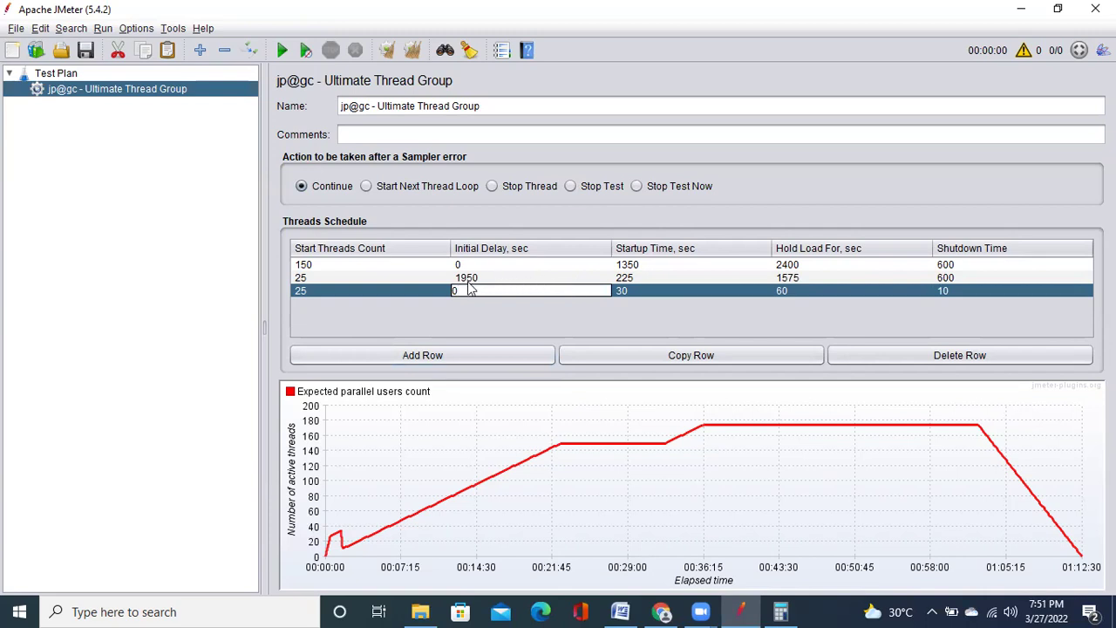
{"action": "left_click", "coordinate": [781, 612]}
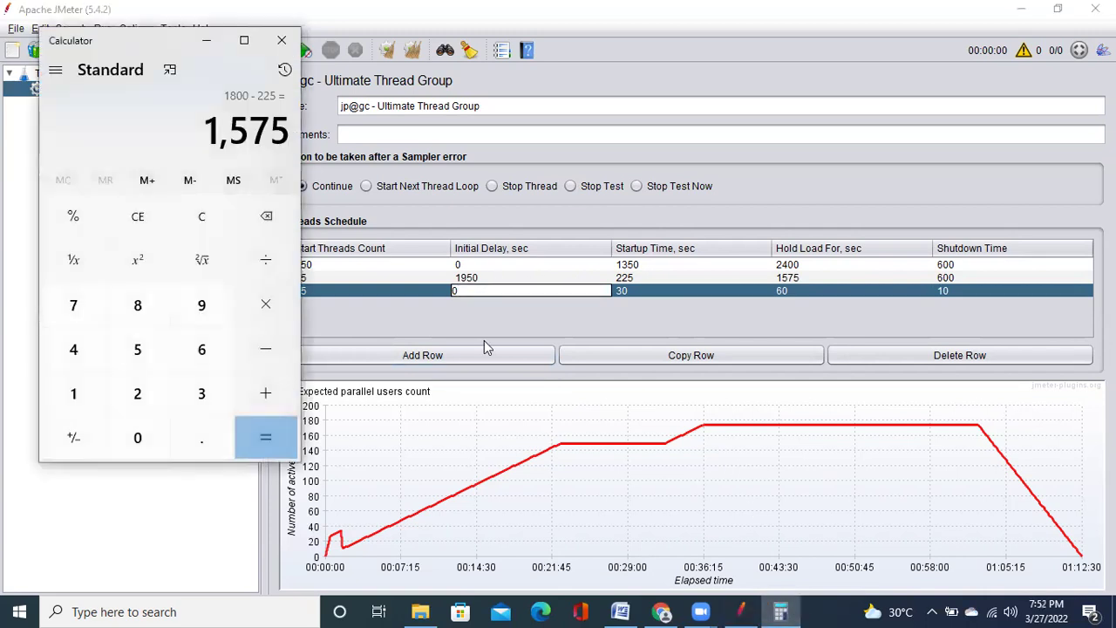
{"action": "left_click", "coordinate": [188, 201]}
{"action": "type", "text": "19"}
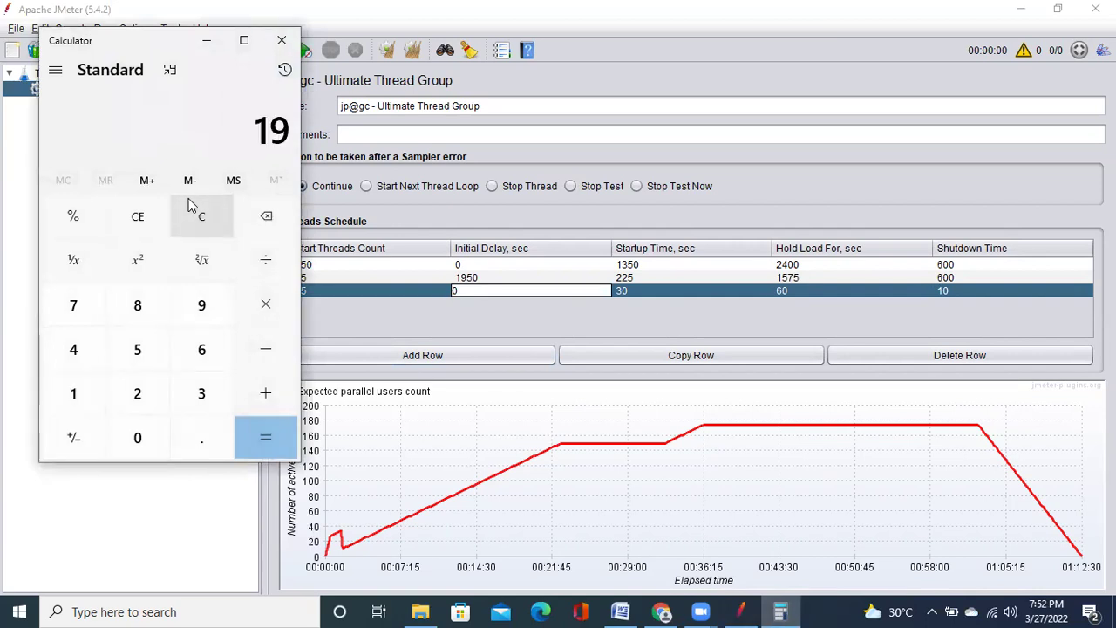
{"action": "type", "text": "50+225+6"}
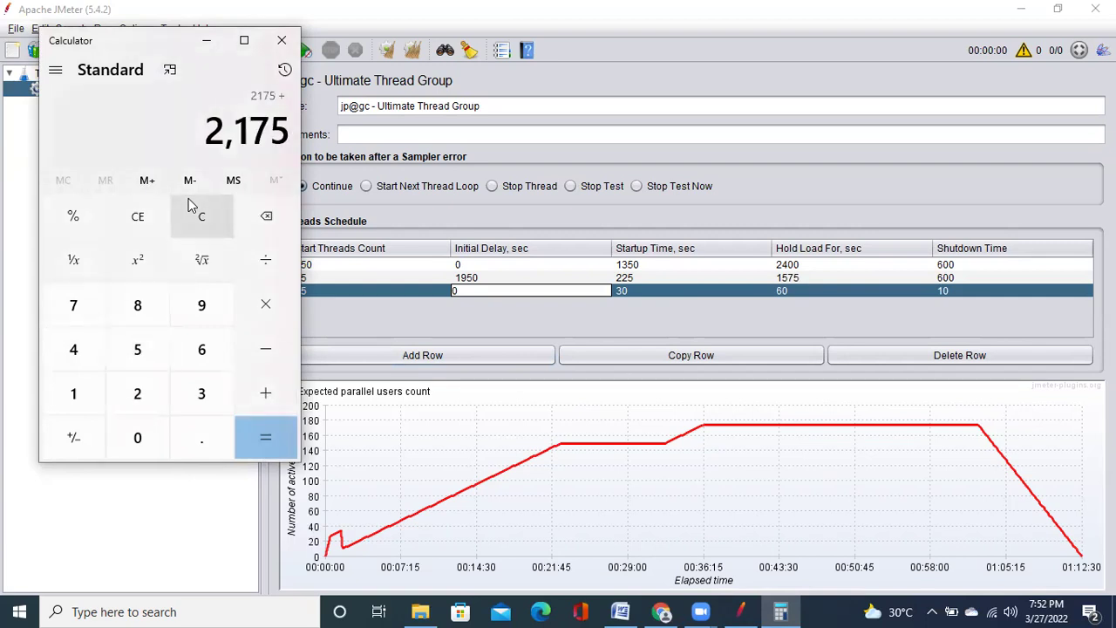
{"action": "type", "text": "00"}
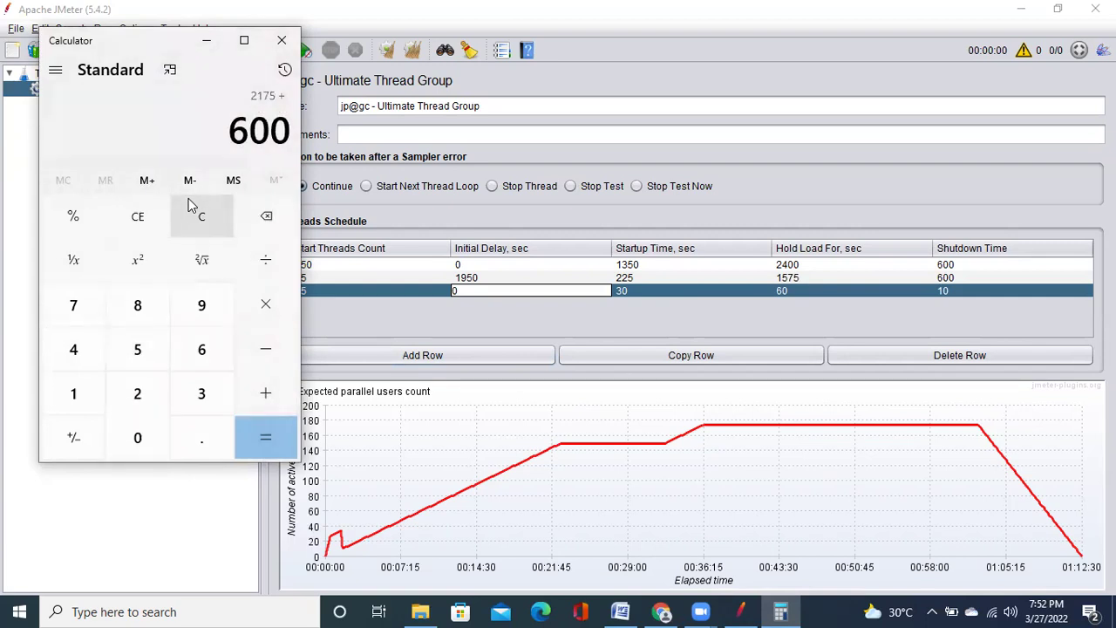
{"action": "key", "text": "Return"}
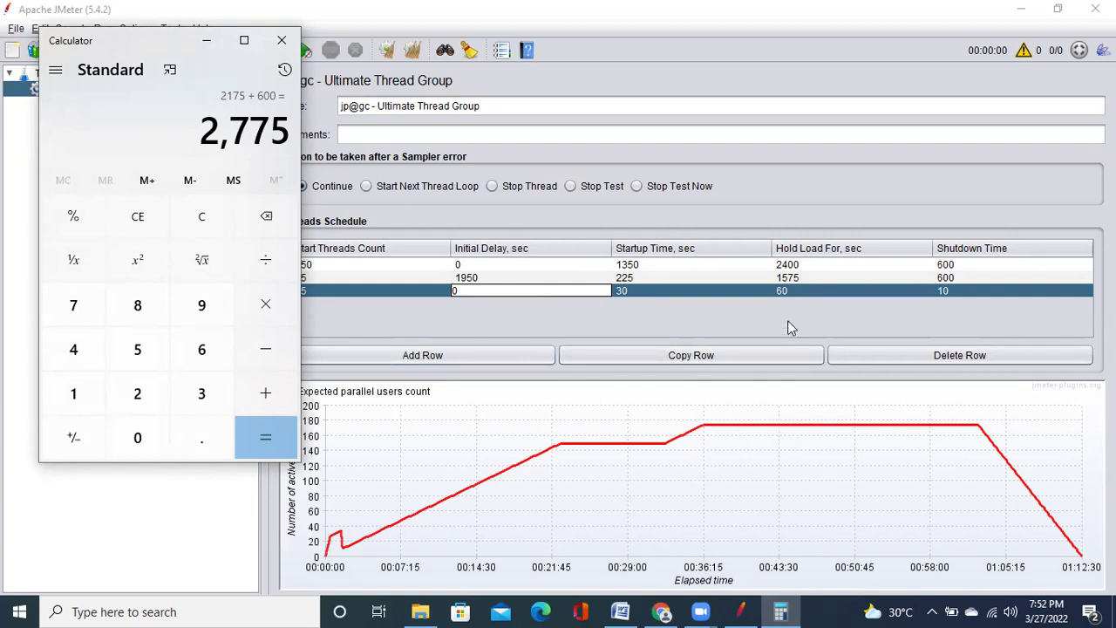
Step: Switch back to JMeter and set the third schedule row's initial delay to 2775 seconds and startup time to 225 seconds
{"action": "left_click", "coordinate": [485, 292]}
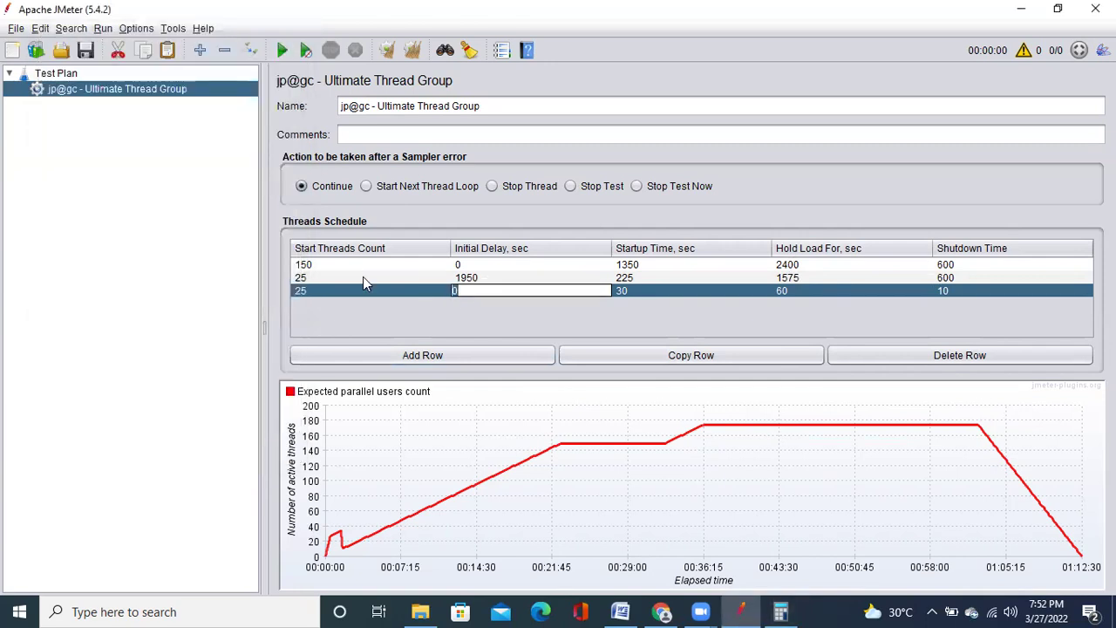
{"action": "type", "text": "2775"}
{"action": "left_click", "coordinate": [628, 293]}
{"action": "left_click", "coordinate": [628, 292]}
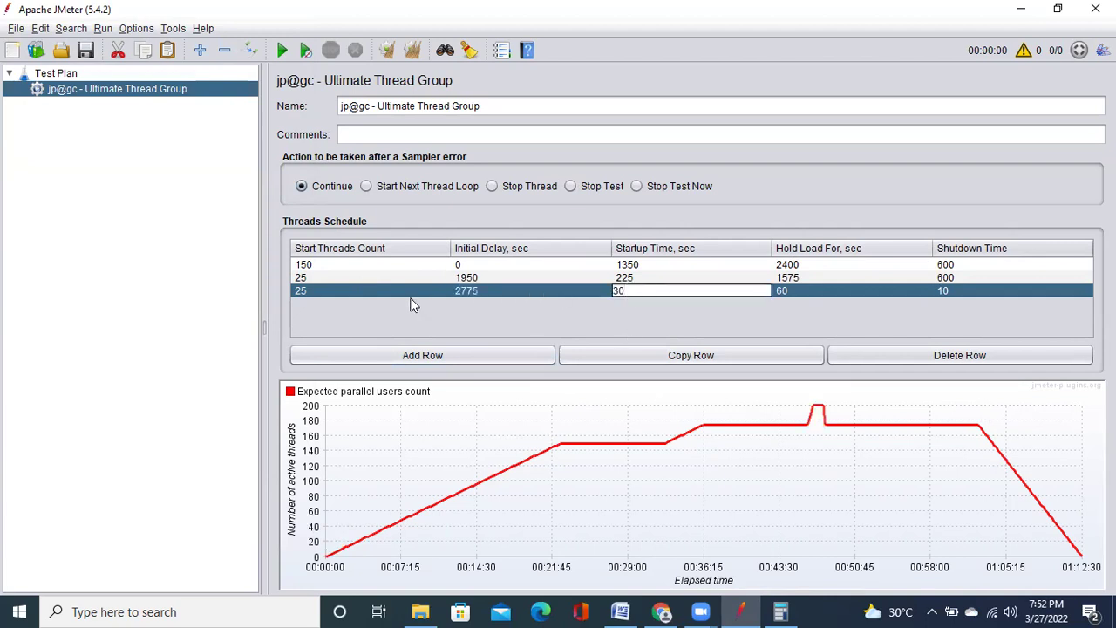
{"action": "double_click", "coordinate": [644, 293]}
{"action": "type", "text": "225"}
{"action": "left_click", "coordinate": [825, 294]}
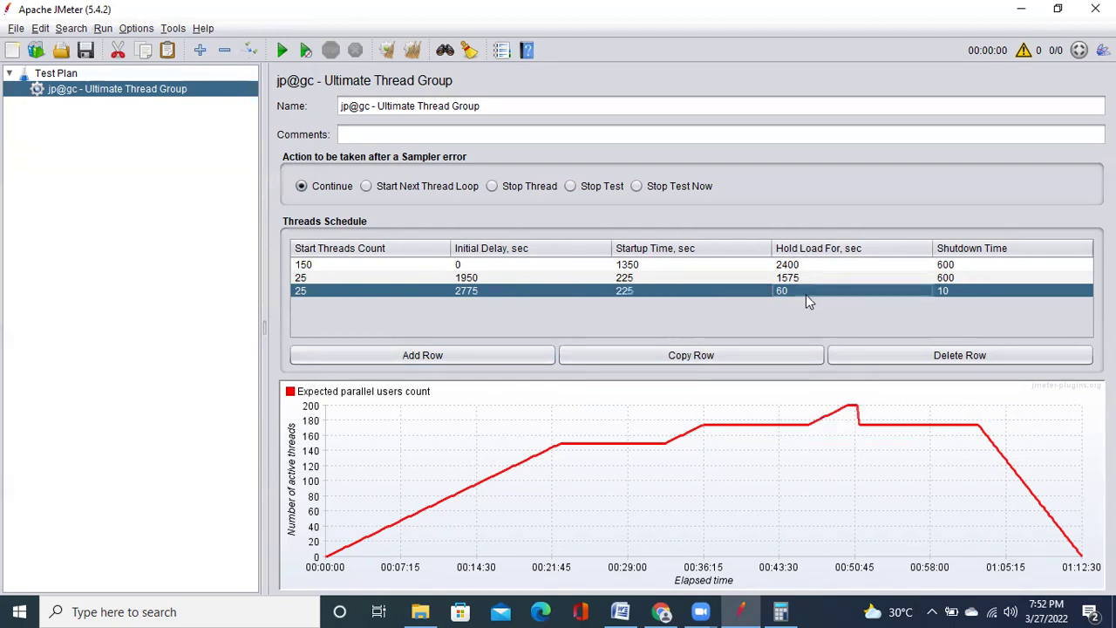
Step: Open the third schedule row's hold load for editing and calculate 1575 - 600 - 225 in Calculator
{"action": "double_click", "coordinate": [800, 290]}
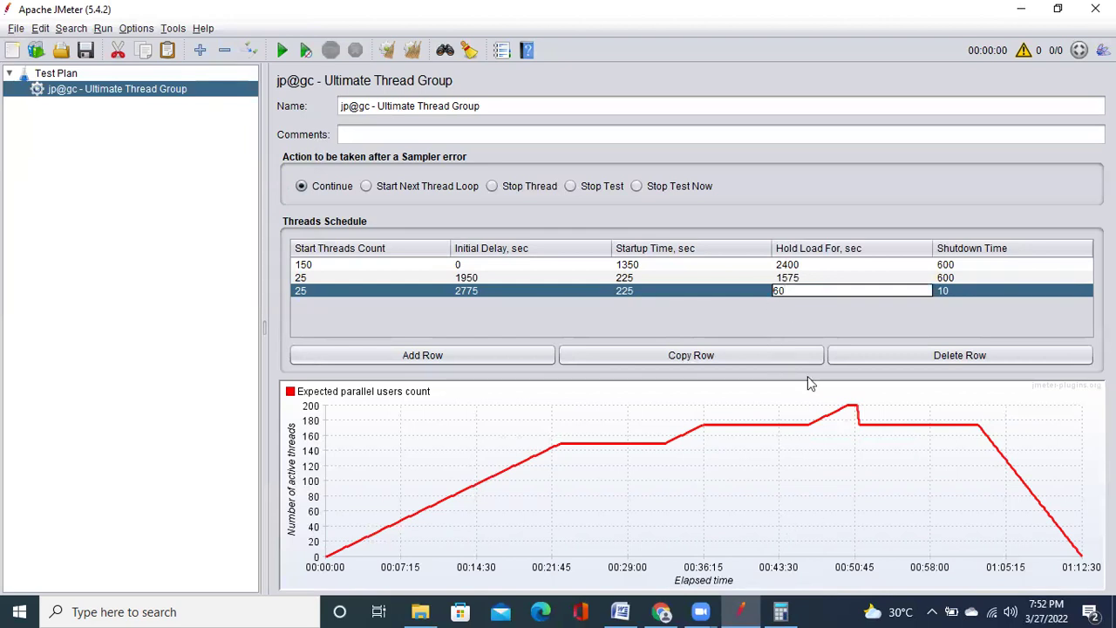
{"action": "left_click", "coordinate": [780, 611]}
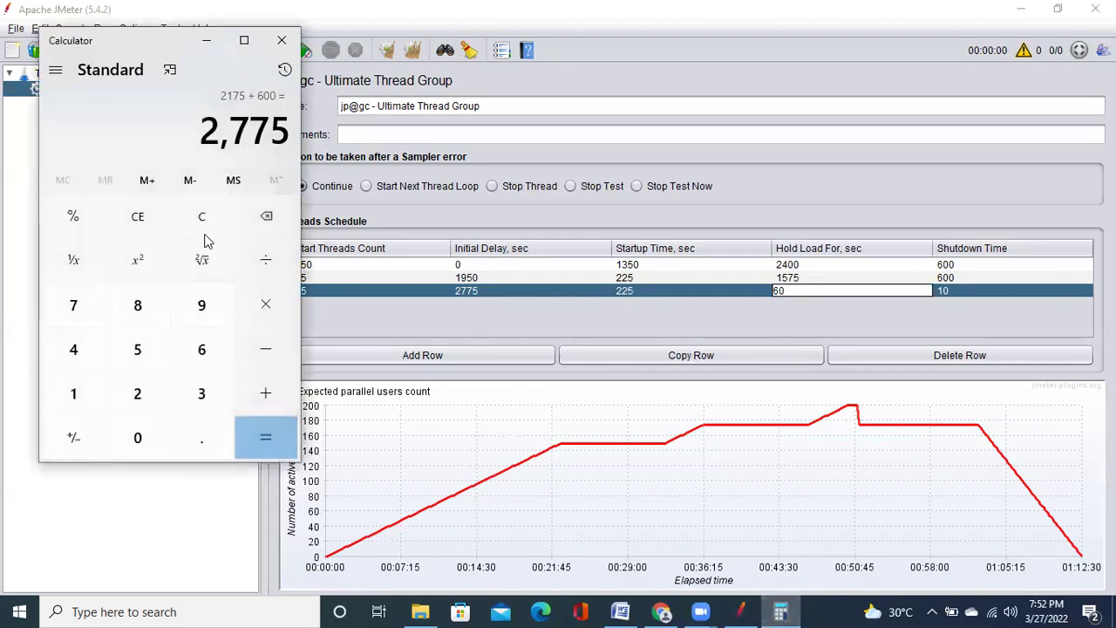
{"action": "left_click", "coordinate": [202, 235]}
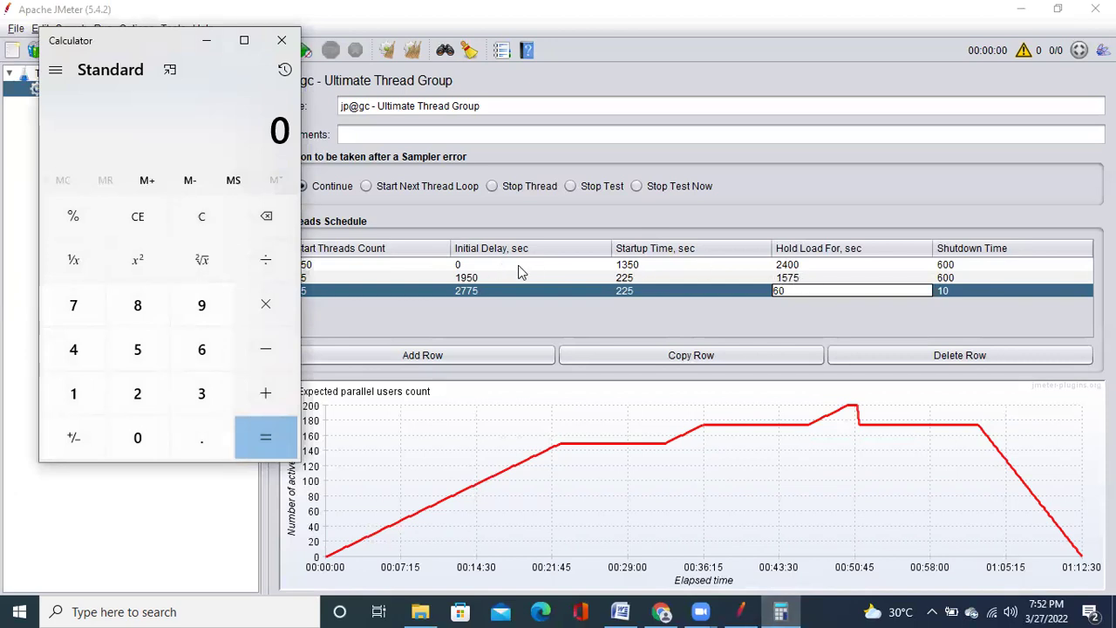
{"action": "type", "text": "1575"}
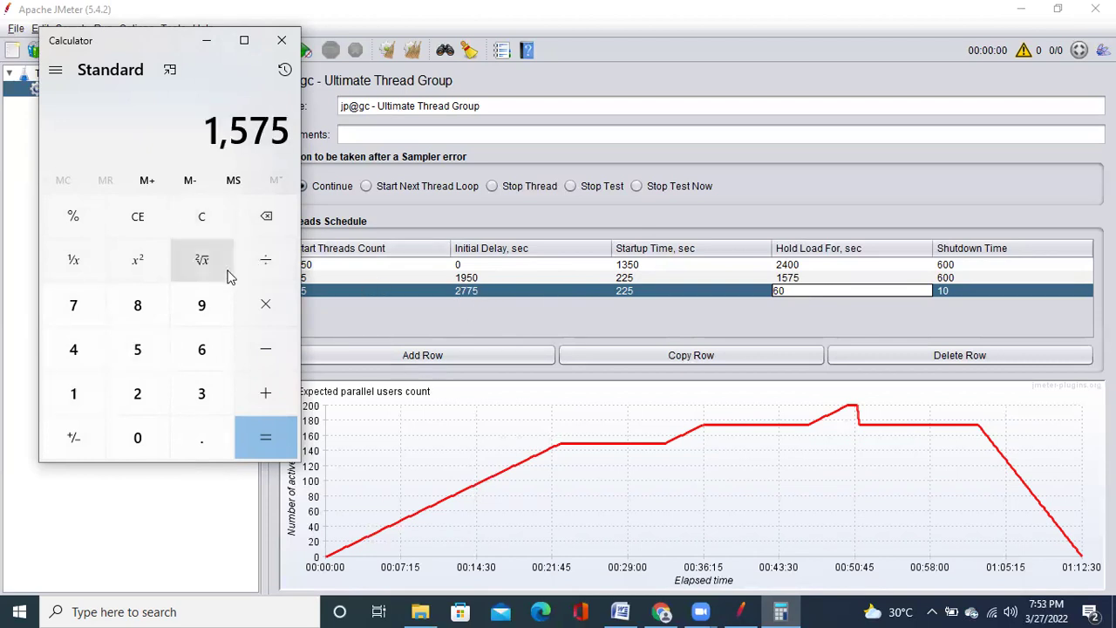
{"action": "key", "text": "minus"}
{"action": "type", "text": "600"}
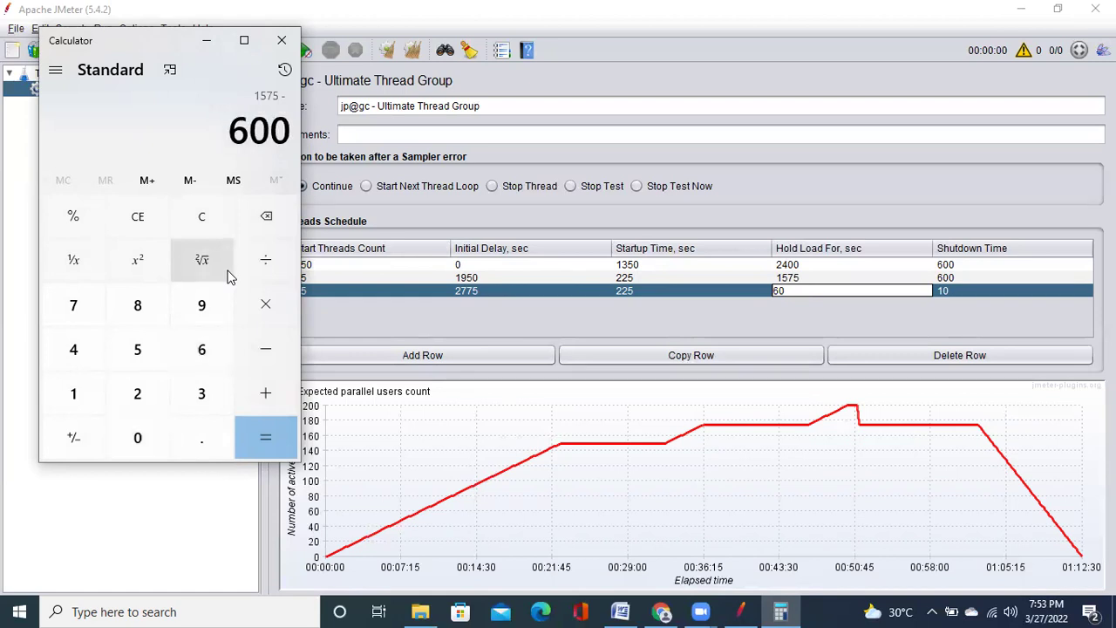
{"action": "key", "text": "Return"}
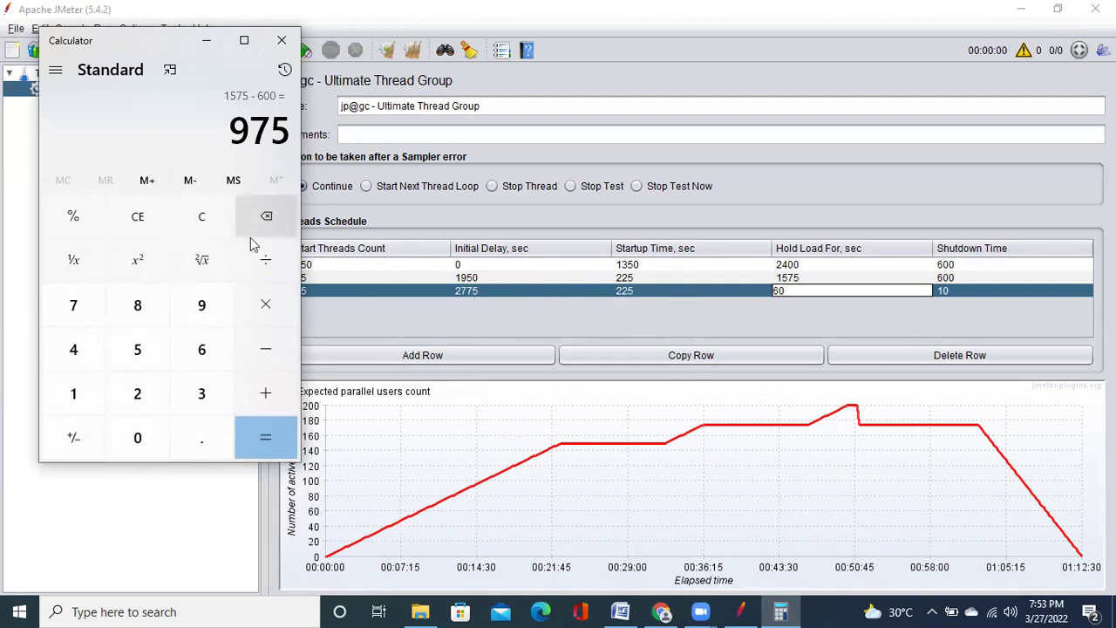
{"action": "left_click", "coordinate": [267, 349]}
{"action": "type", "text": "225"}
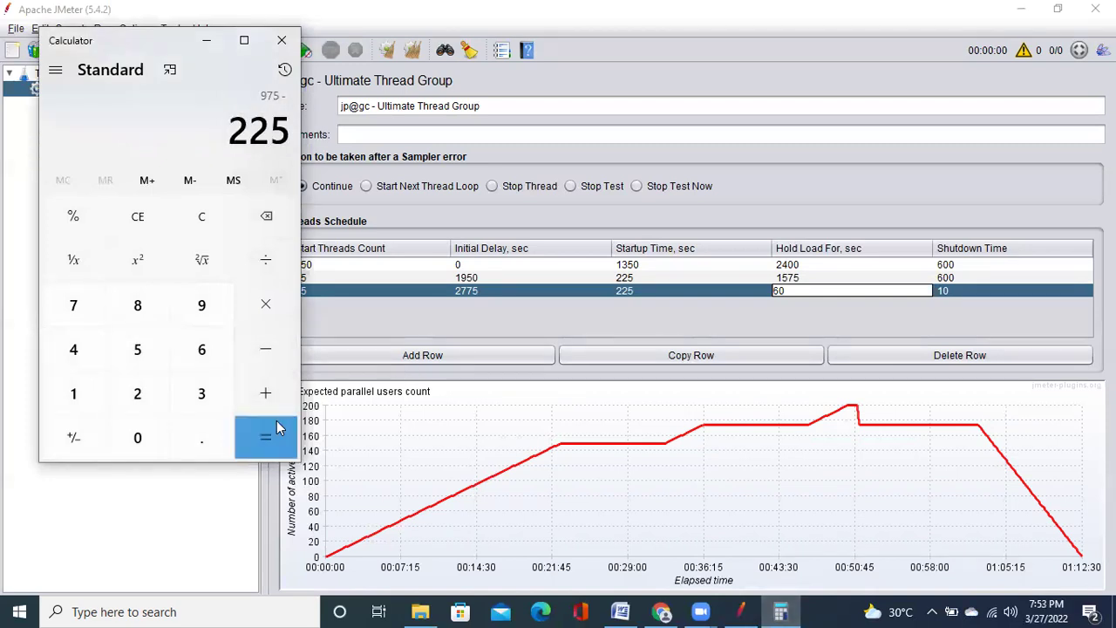
{"action": "left_click", "coordinate": [277, 427]}
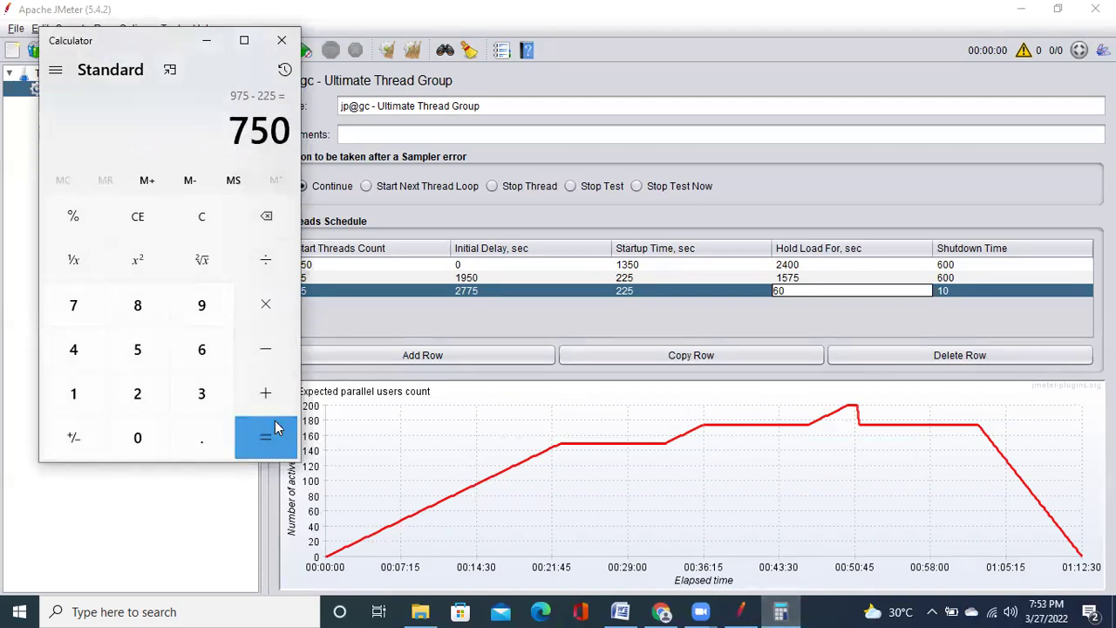
Step: Return to JMeter and set the third schedule row's hold load to 750 seconds and shutdown time to 600
{"action": "left_click", "coordinate": [827, 290]}
{"action": "key", "text": "BackSpace"}
{"action": "key", "text": "BackSpace"}
{"action": "type", "text": "750"}
{"action": "double_click", "coordinate": [959, 291]}
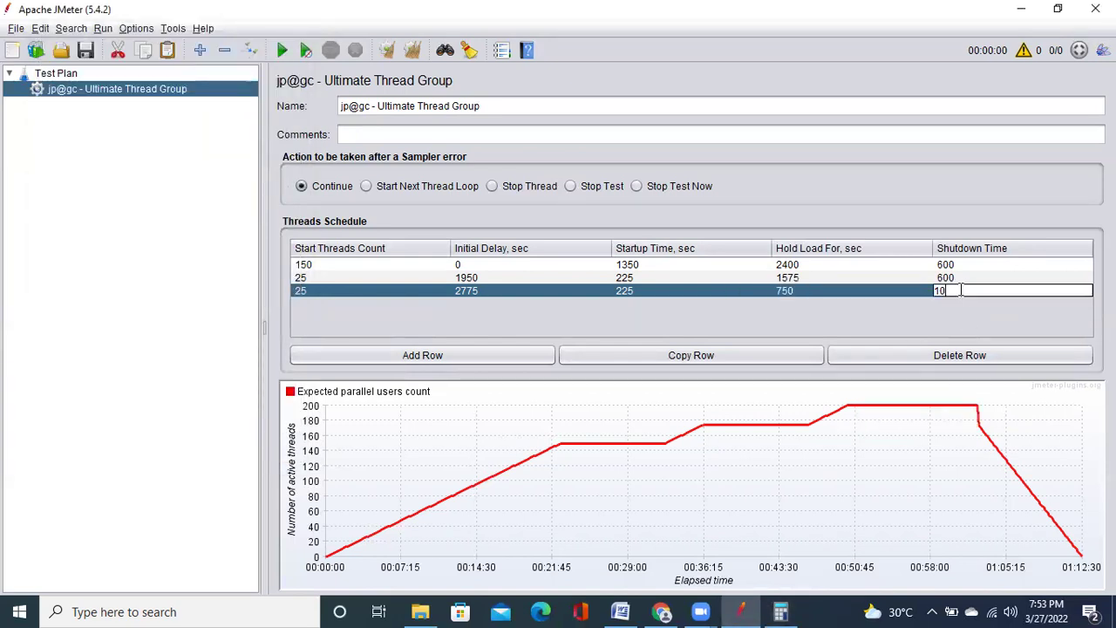
{"action": "key", "text": "BackSpace"}
{"action": "key", "text": "BackSpace"}
{"action": "type", "text": "600"}
{"action": "left_click", "coordinate": [910, 290]}
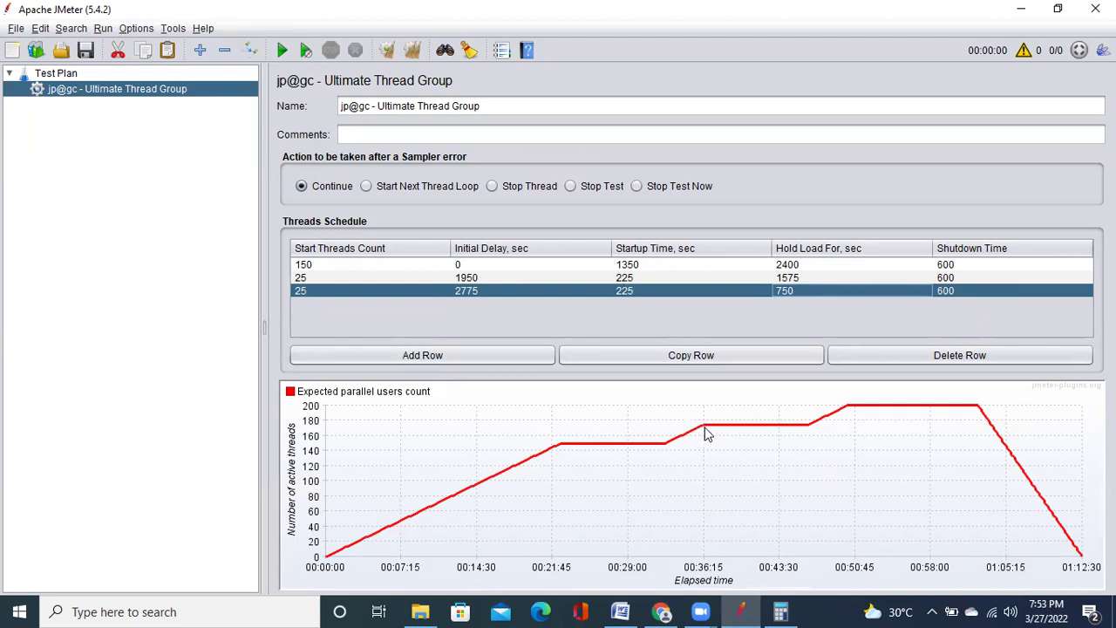
{"action": "mouse_move", "coordinate": [706, 424]}
{"action": "mouse_move", "coordinate": [850, 411]}
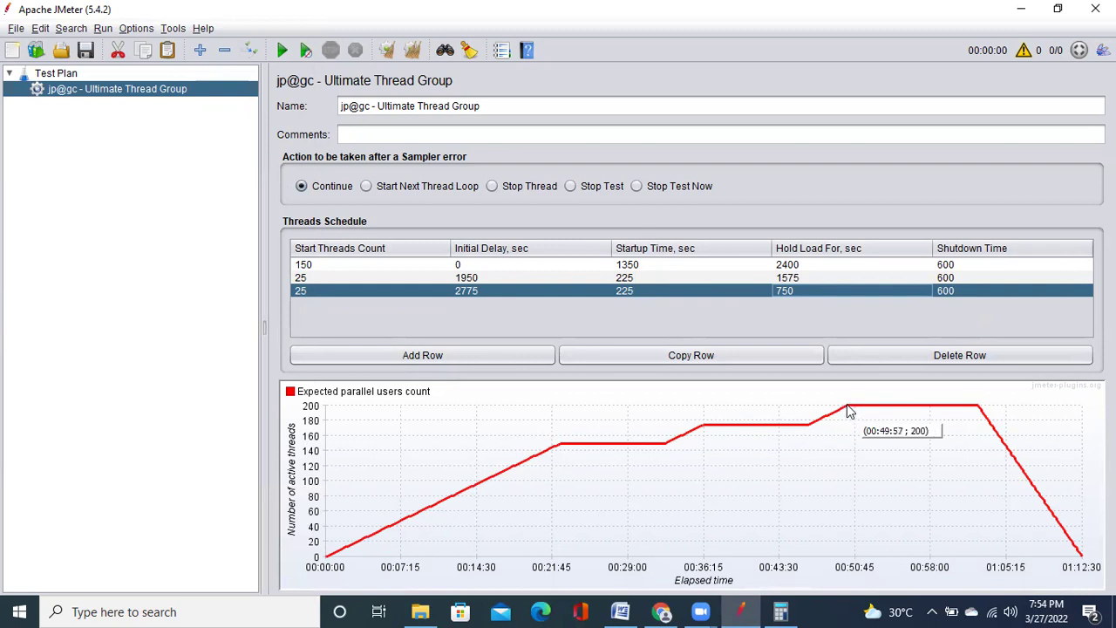